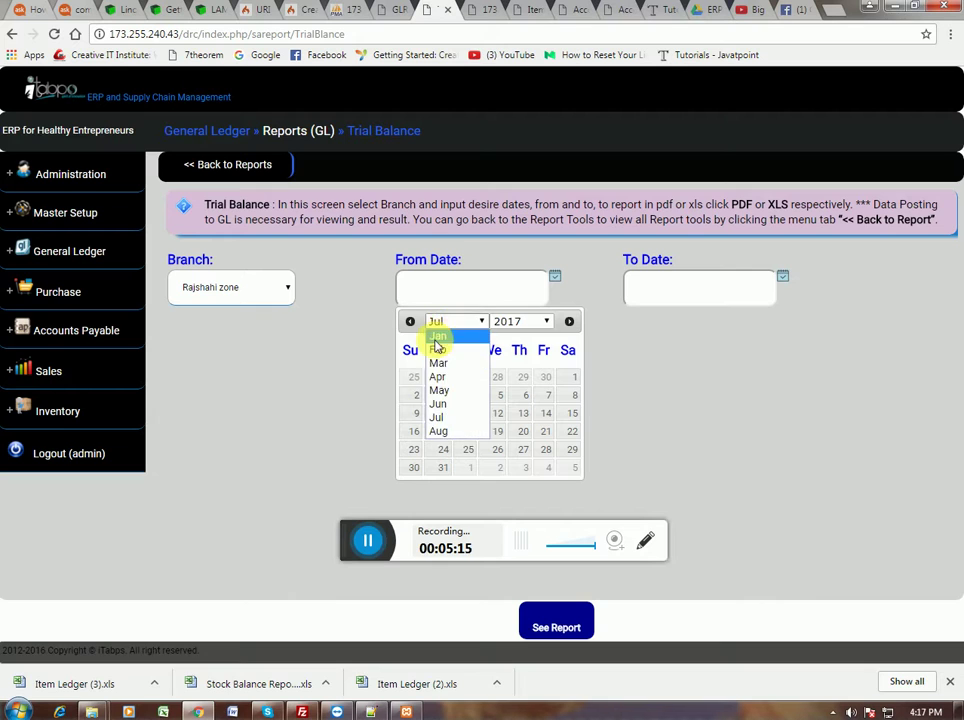
Generate the Trial Balance report for Rajshahi zone from 2017-01-02 to 2017-07-03.
{"action": "left_click", "coordinate": [437, 334]}
{"action": "left_click", "coordinate": [435, 374]}
{"action": "left_click", "coordinate": [632, 289]}
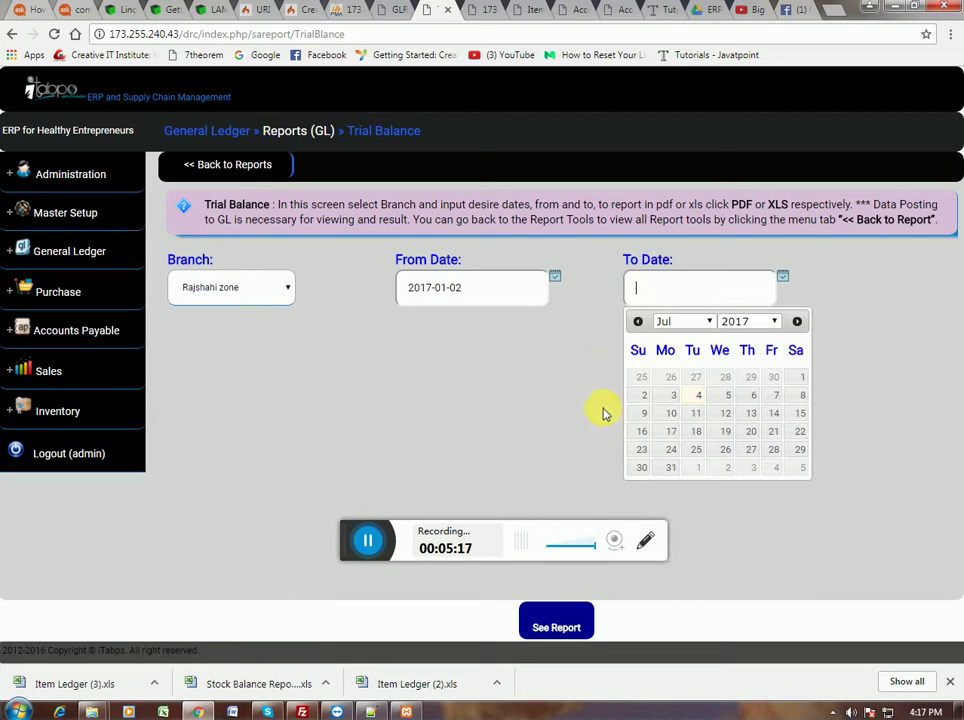
{"action": "left_click", "coordinate": [679, 401]}
{"action": "left_click", "coordinate": [568, 618]}
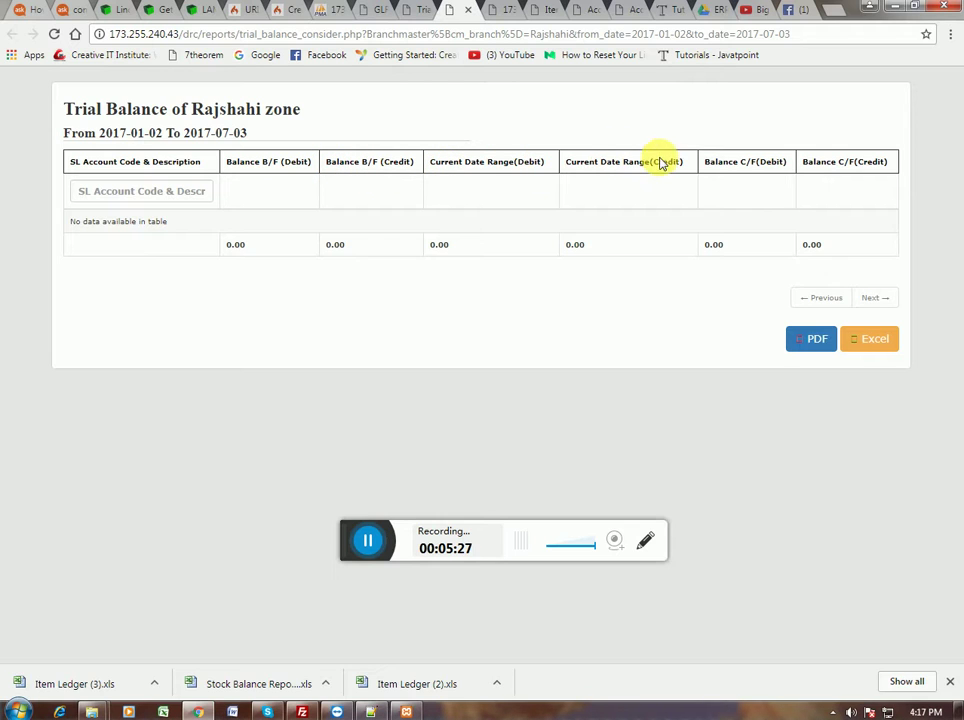
View the PDF version of the trial balance through to the page end and close it.
{"action": "left_click", "coordinate": [805, 347]}
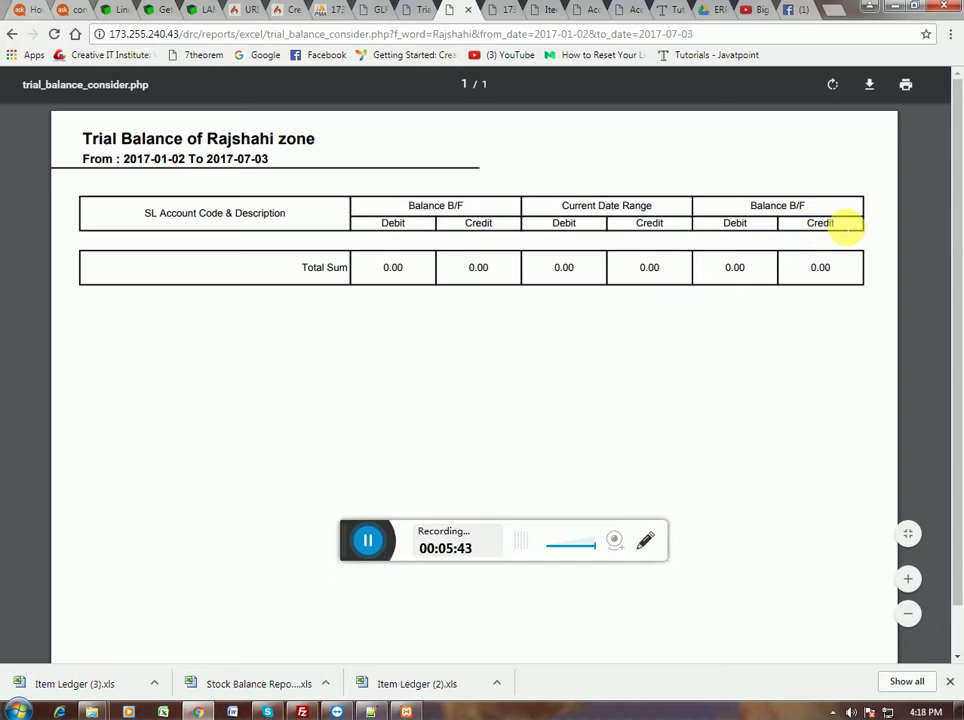
{"action": "scroll", "coordinate": [108, 478], "scroll_direction": "down", "scroll_amount": 1}
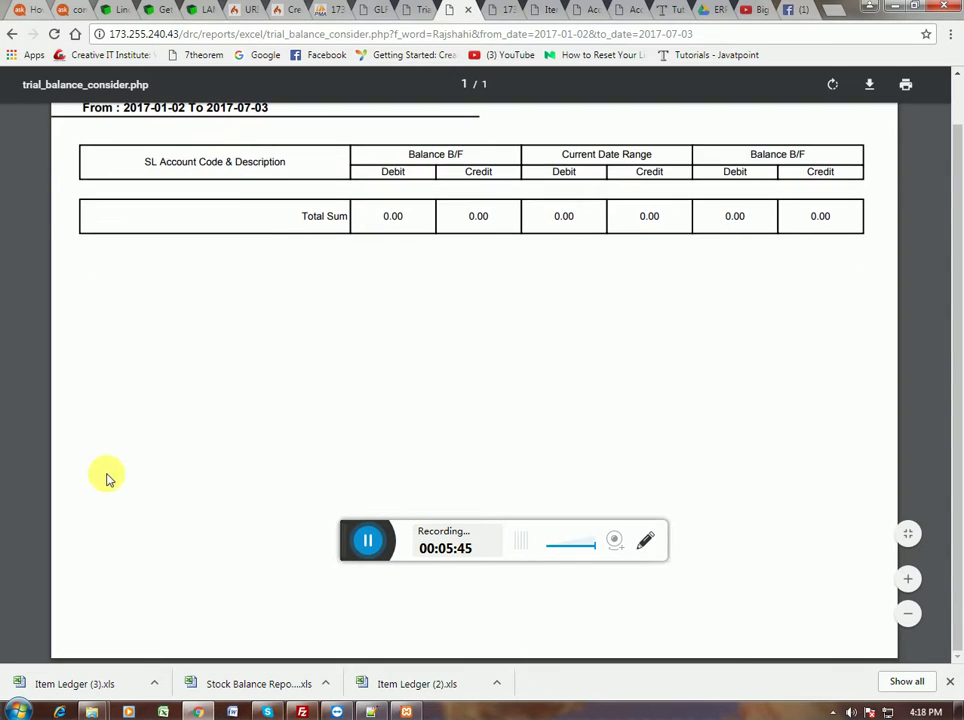
{"action": "left_click", "coordinate": [469, 11]}
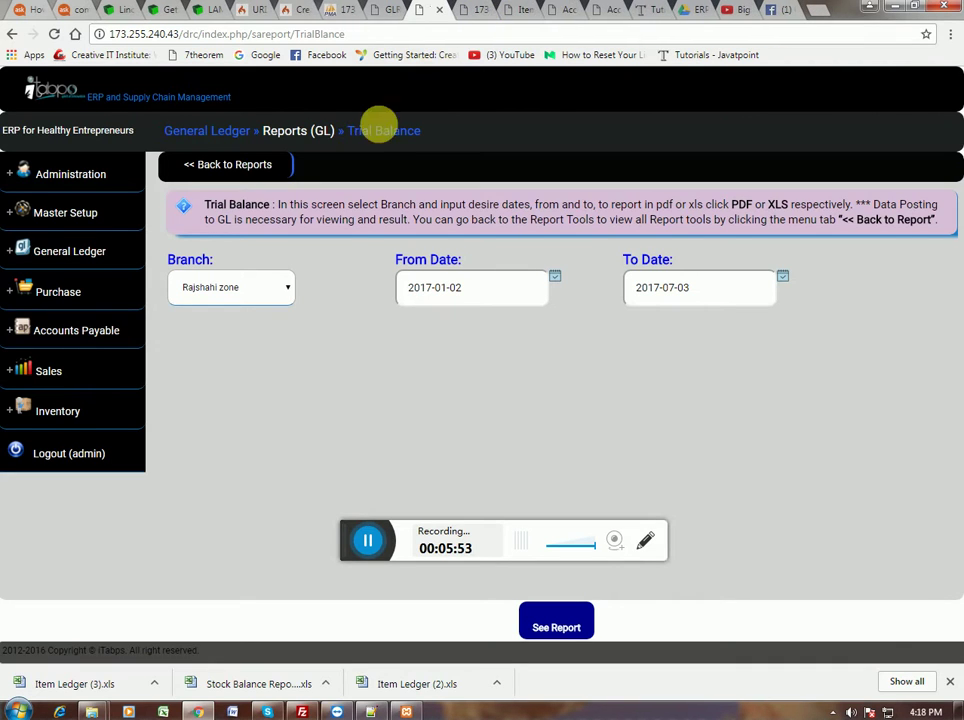
Generate the Chart of Account report for the Asset account type, view its PDF version and close it.
{"action": "left_click", "coordinate": [255, 160]}
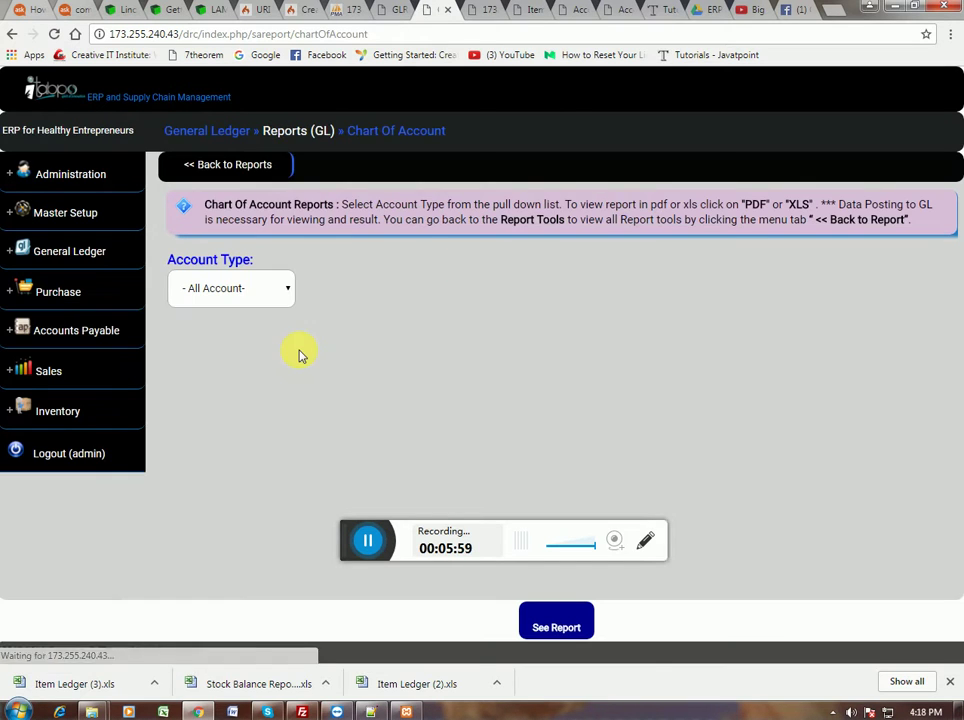
{"action": "left_click", "coordinate": [252, 296]}
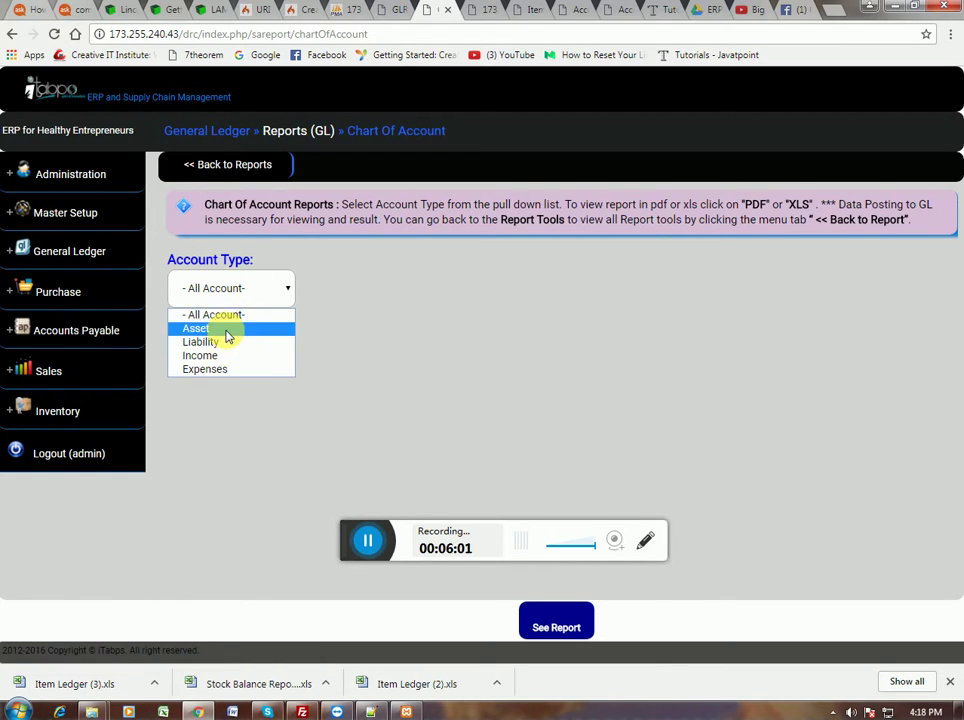
{"action": "left_click", "coordinate": [226, 328]}
{"action": "left_click", "coordinate": [541, 630]}
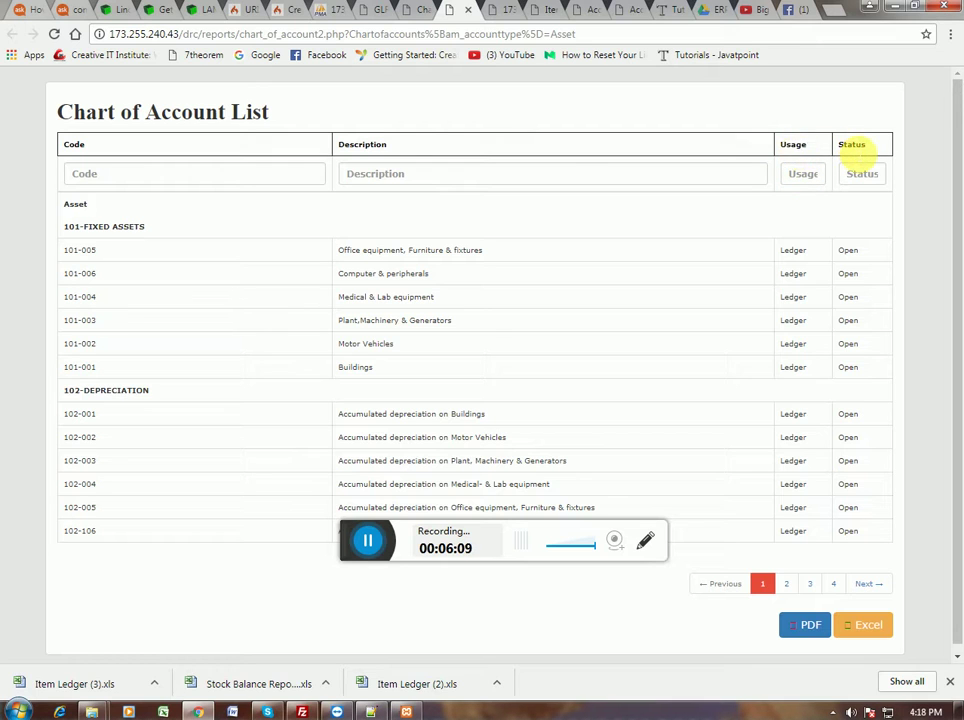
{"action": "left_click", "coordinate": [801, 630]}
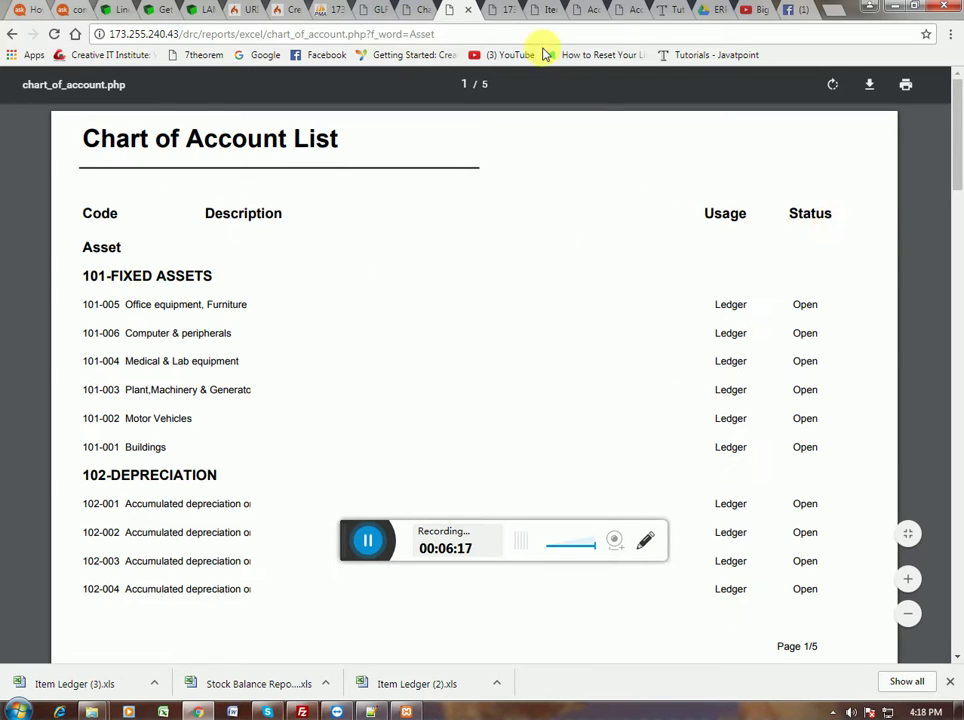
{"action": "left_click", "coordinate": [467, 10]}
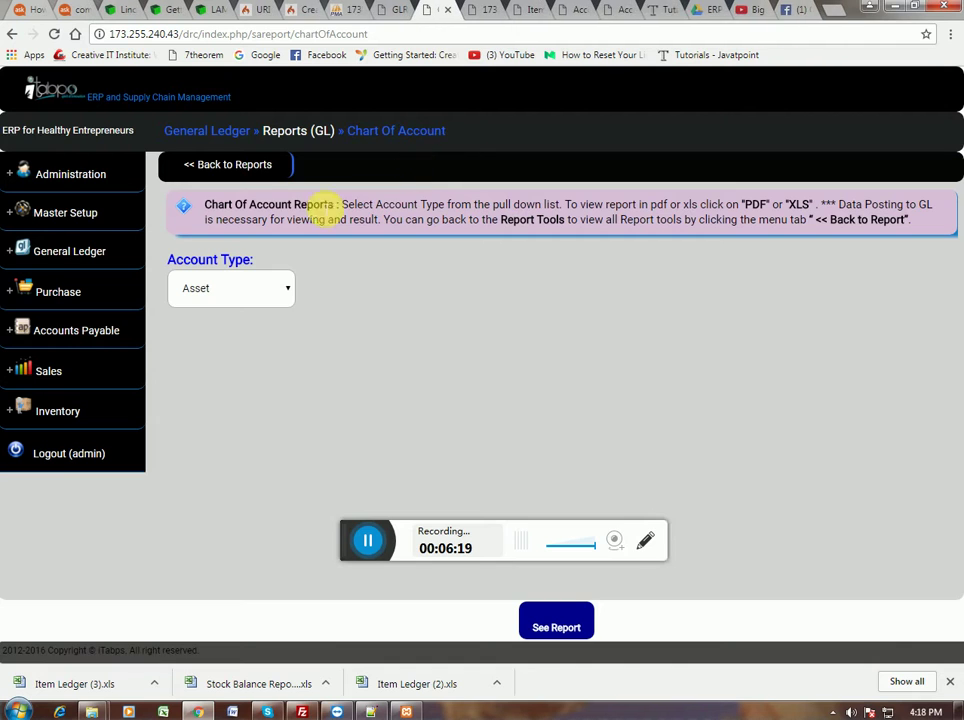
Open the Journal Voucher report for all branches and set its date range from 2017-01-01 to 2017-07-03.
{"action": "left_click", "coordinate": [236, 166]}
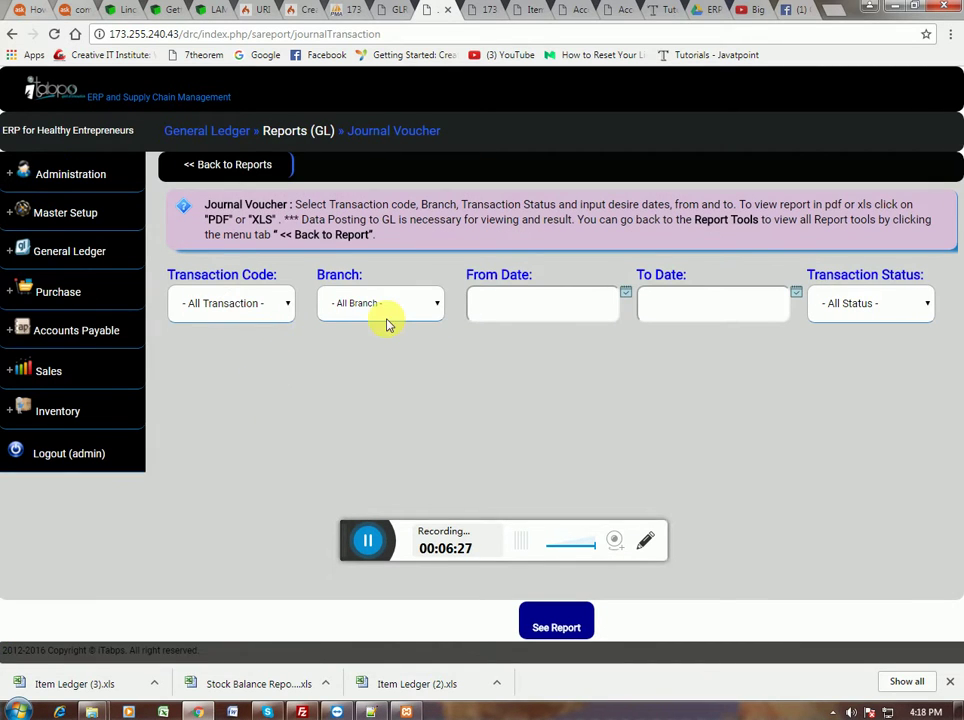
{"action": "left_click", "coordinate": [388, 314]}
{"action": "left_click", "coordinate": [526, 303]}
{"action": "left_click", "coordinate": [507, 338]}
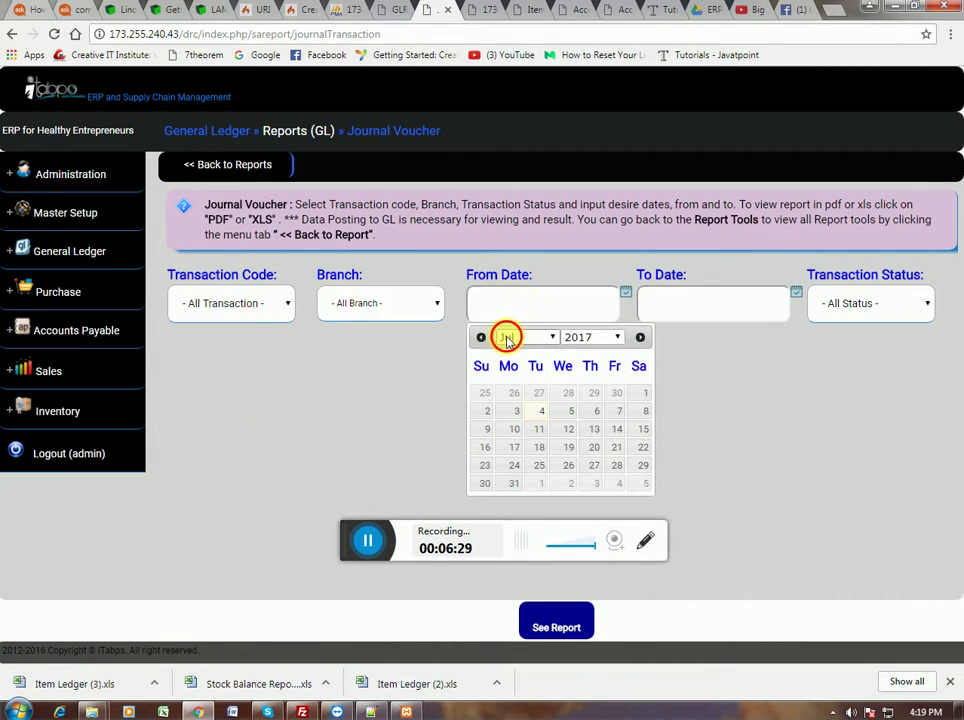
{"action": "left_click", "coordinate": [499, 352]}
{"action": "left_click", "coordinate": [486, 392]}
{"action": "left_click", "coordinate": [706, 318]}
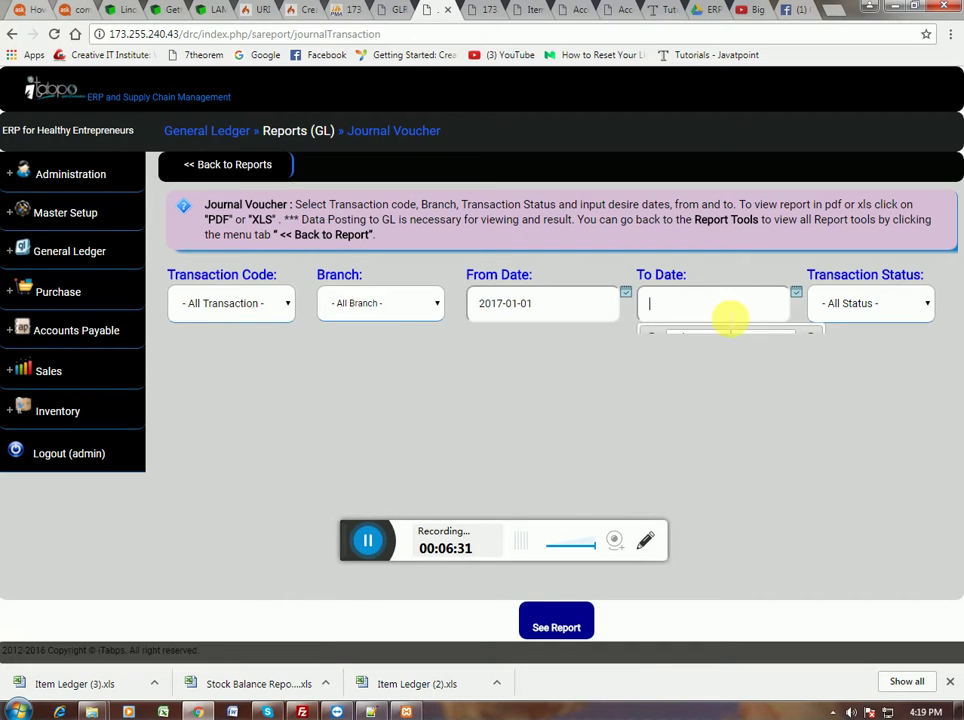
{"action": "left_click", "coordinate": [680, 421]}
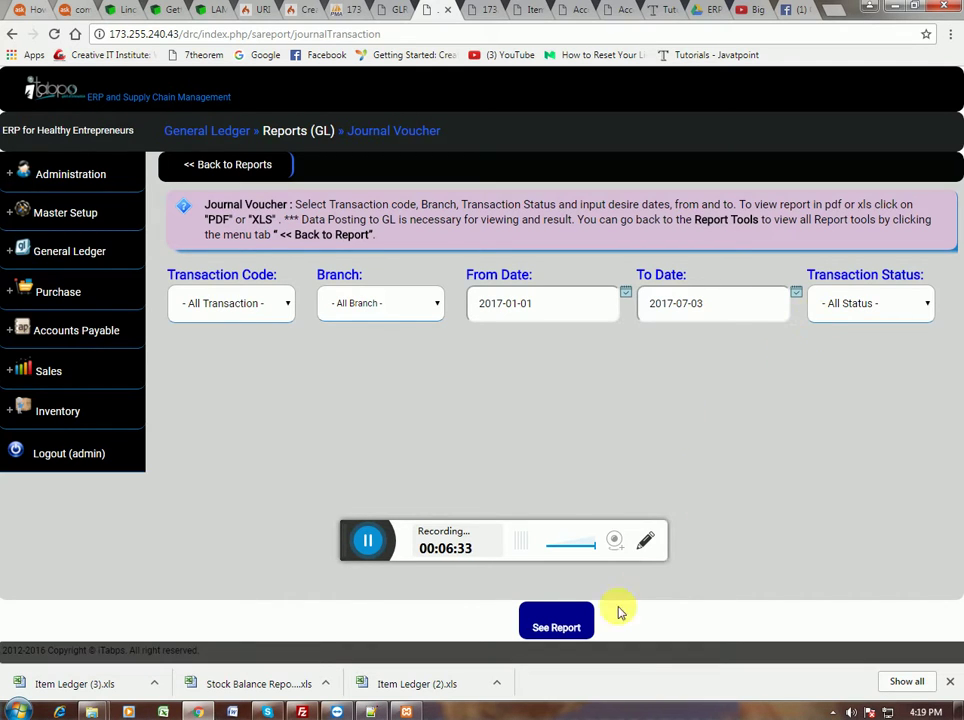
Generate the journal transaction report, review the total report summary in its PDF version and close it.
{"action": "left_click", "coordinate": [556, 614]}
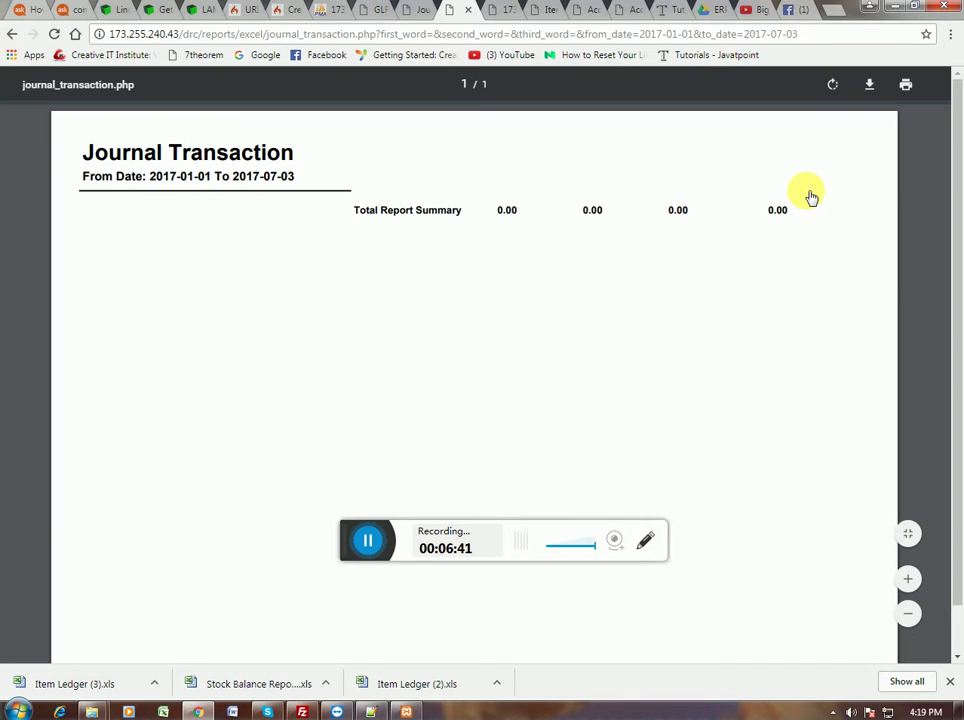
{"action": "left_click_drag", "start_coordinate": [359, 210], "coordinate": [519, 209]}
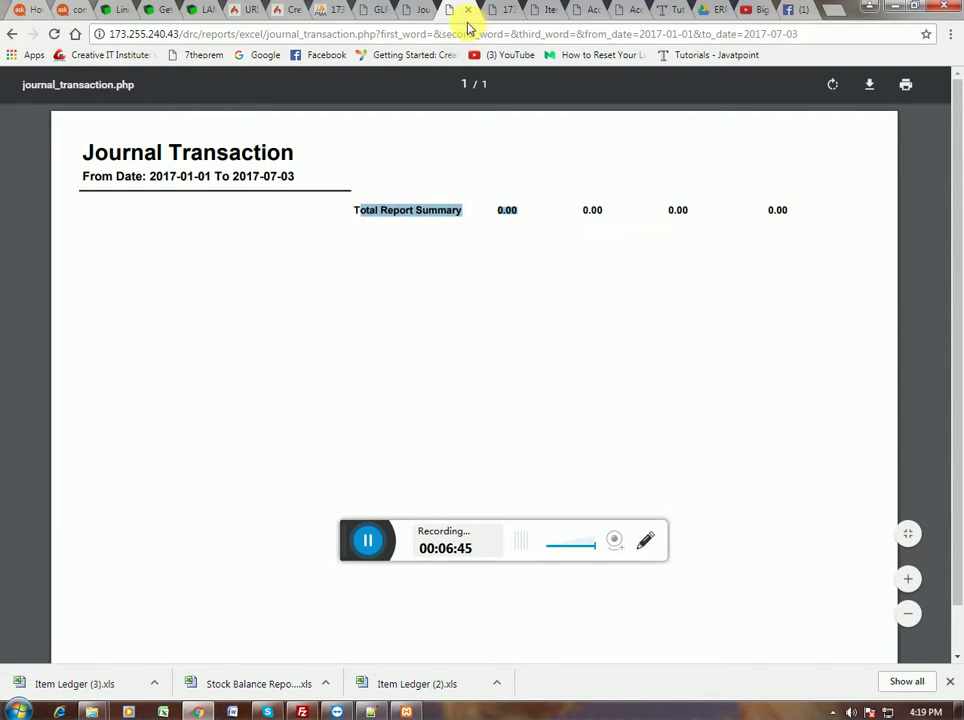
{"action": "left_click", "coordinate": [469, 13]}
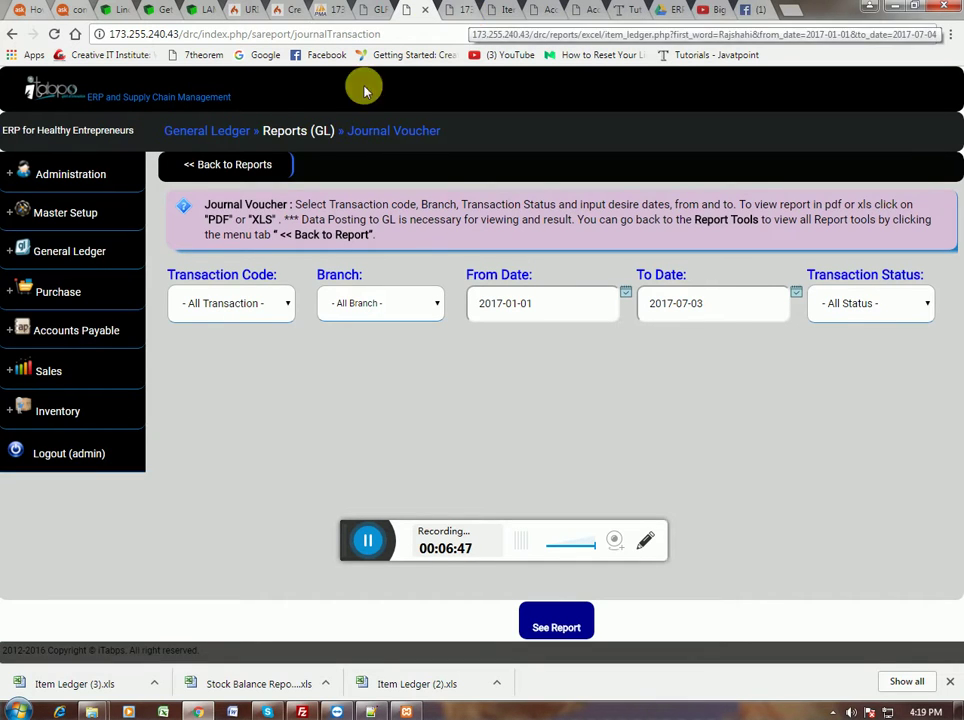
Set up the Balance Sheet report for year 2017, month Jun, branch Rajshahi zone and report type Detail.
{"action": "left_click", "coordinate": [278, 173]}
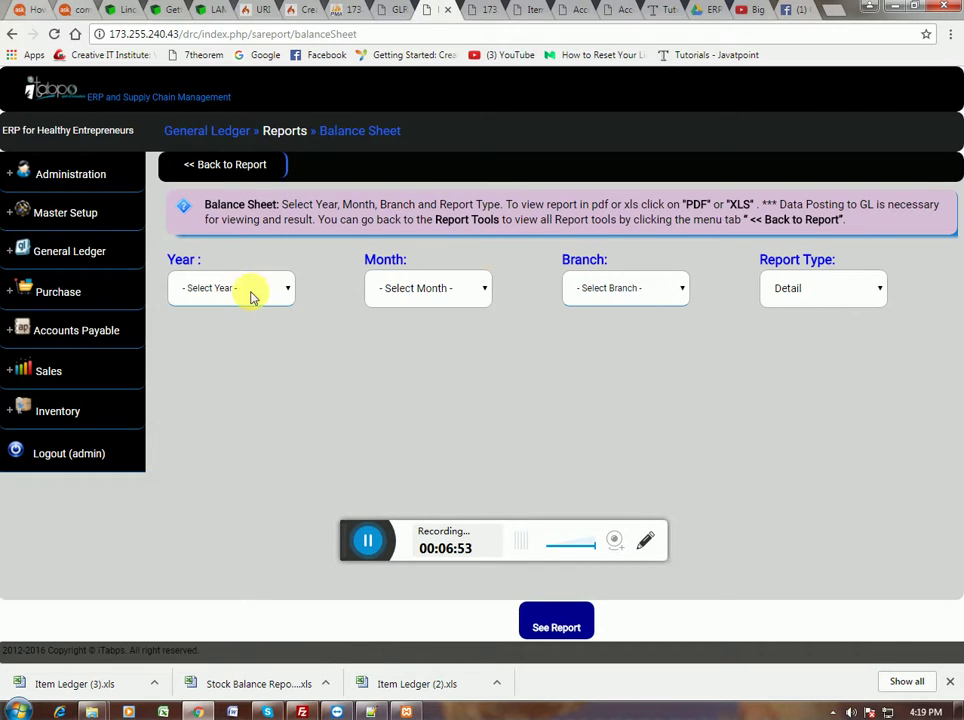
{"action": "left_click", "coordinate": [252, 290]}
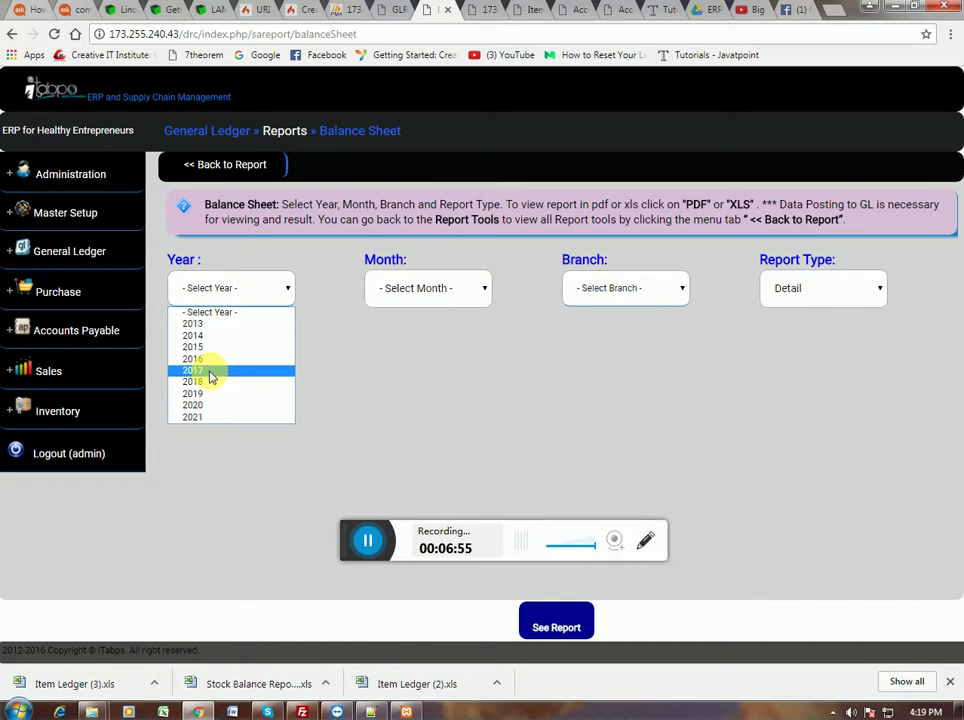
{"action": "left_click", "coordinate": [211, 372]}
{"action": "left_click", "coordinate": [470, 292]}
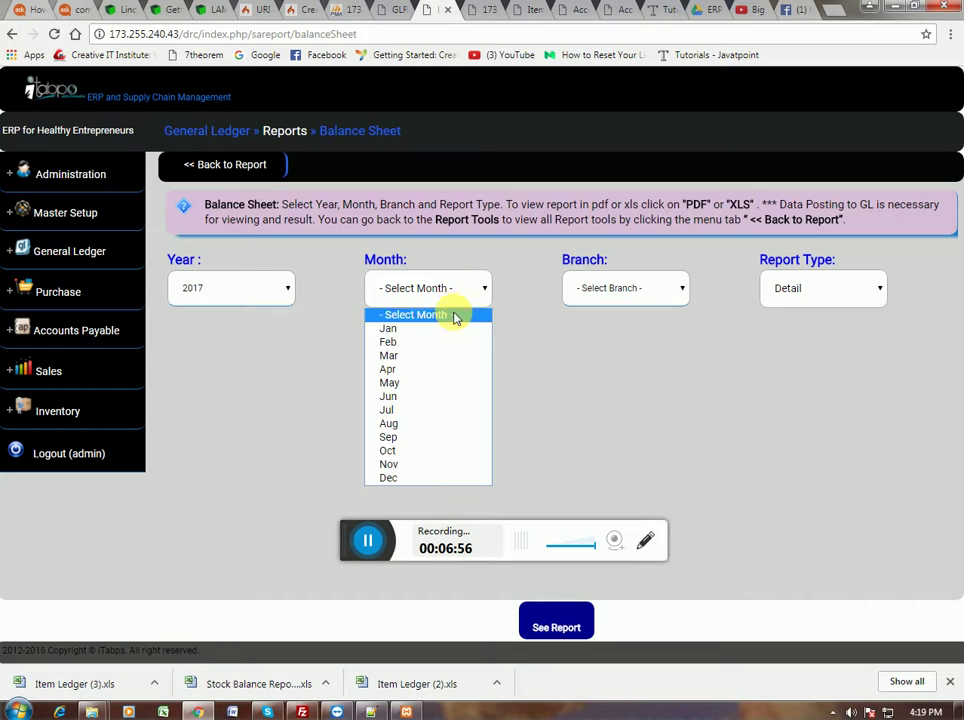
{"action": "left_click", "coordinate": [419, 400]}
{"action": "left_click", "coordinate": [613, 290]}
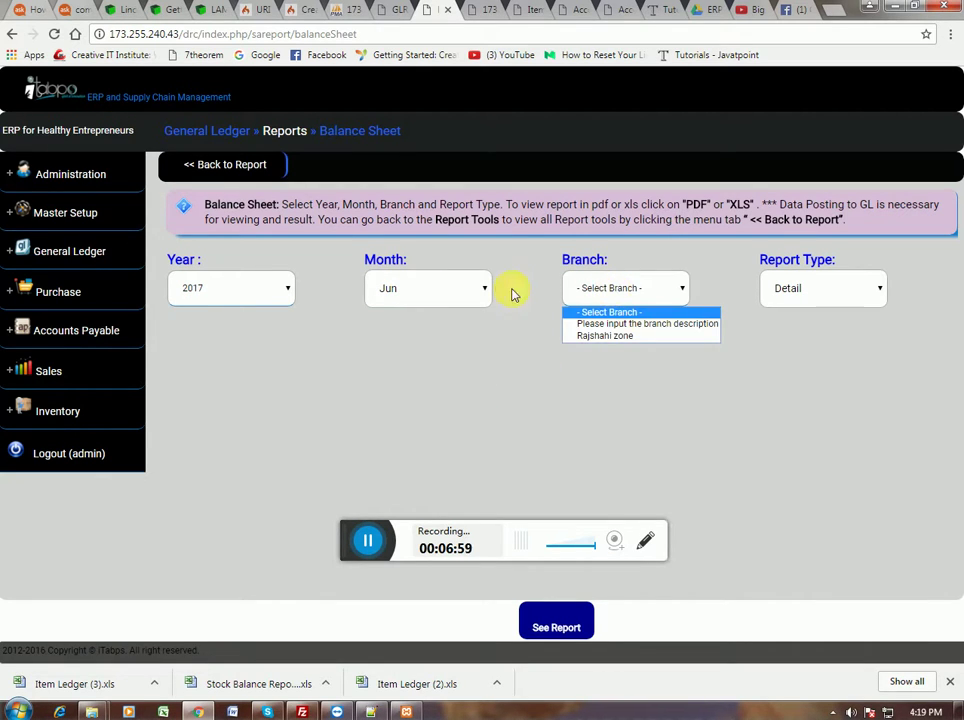
{"action": "left_click", "coordinate": [689, 287]}
{"action": "left_click", "coordinate": [618, 294]}
{"action": "left_click", "coordinate": [605, 335]}
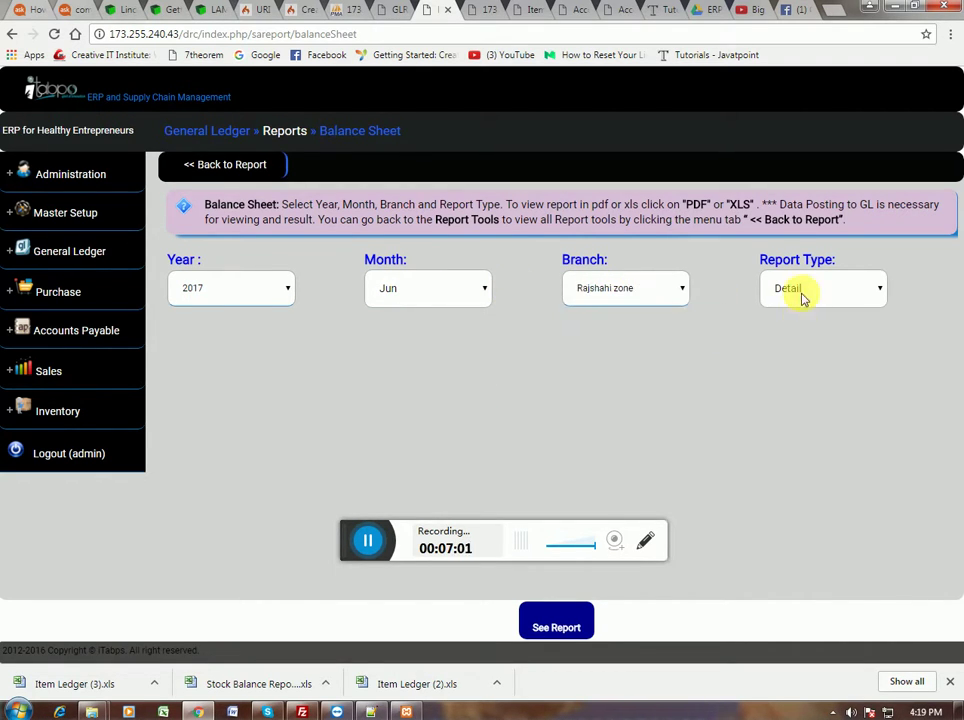
{"action": "left_click", "coordinate": [802, 297]}
{"action": "left_click", "coordinate": [640, 350]}
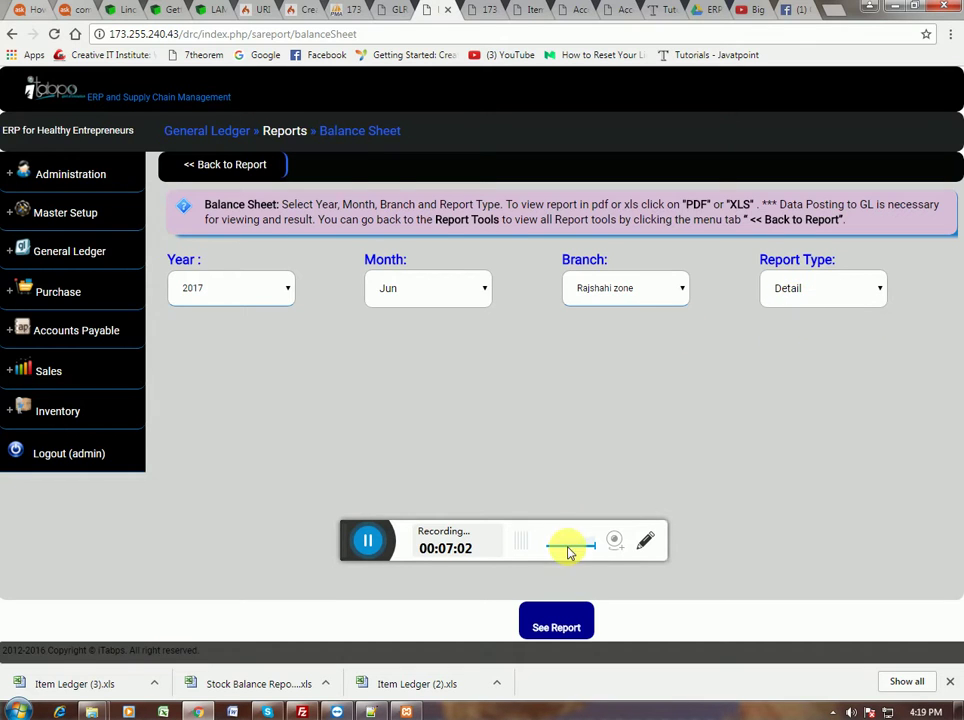
Generate the balance sheet, look through its PDF version and close it.
{"action": "left_click", "coordinate": [560, 625]}
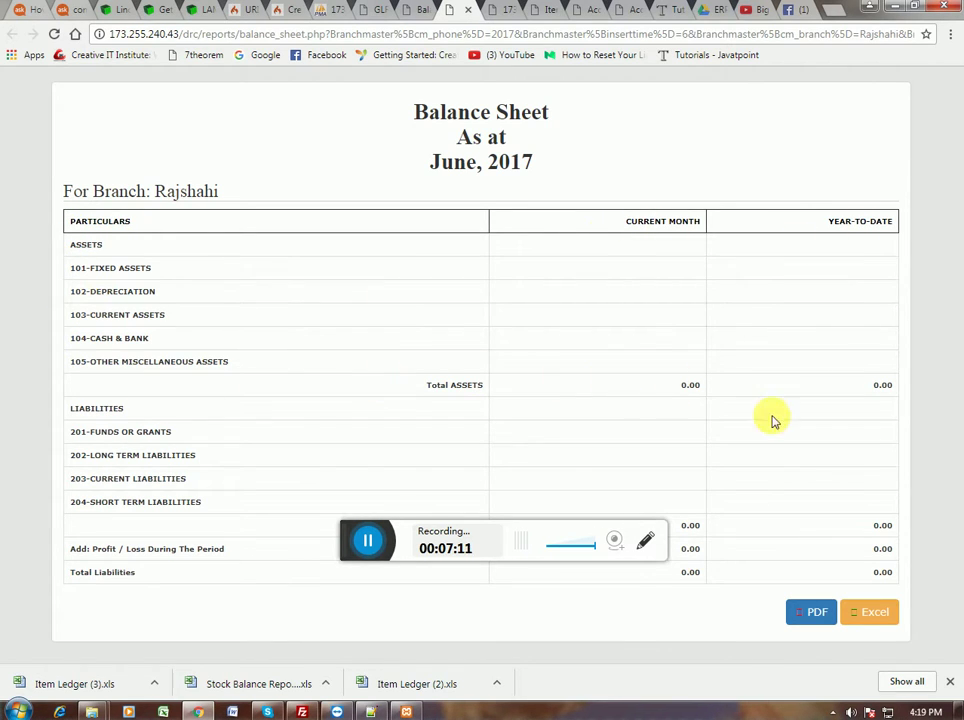
{"action": "left_click", "coordinate": [798, 620]}
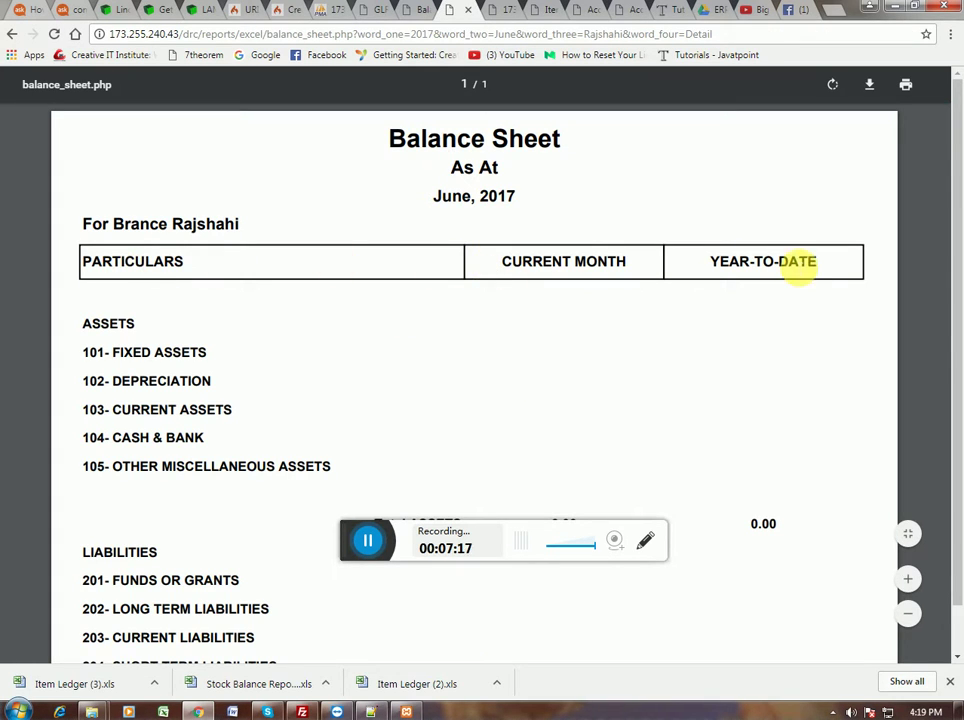
{"action": "scroll", "coordinate": [797, 261], "scroll_direction": "down", "scroll_amount": 1}
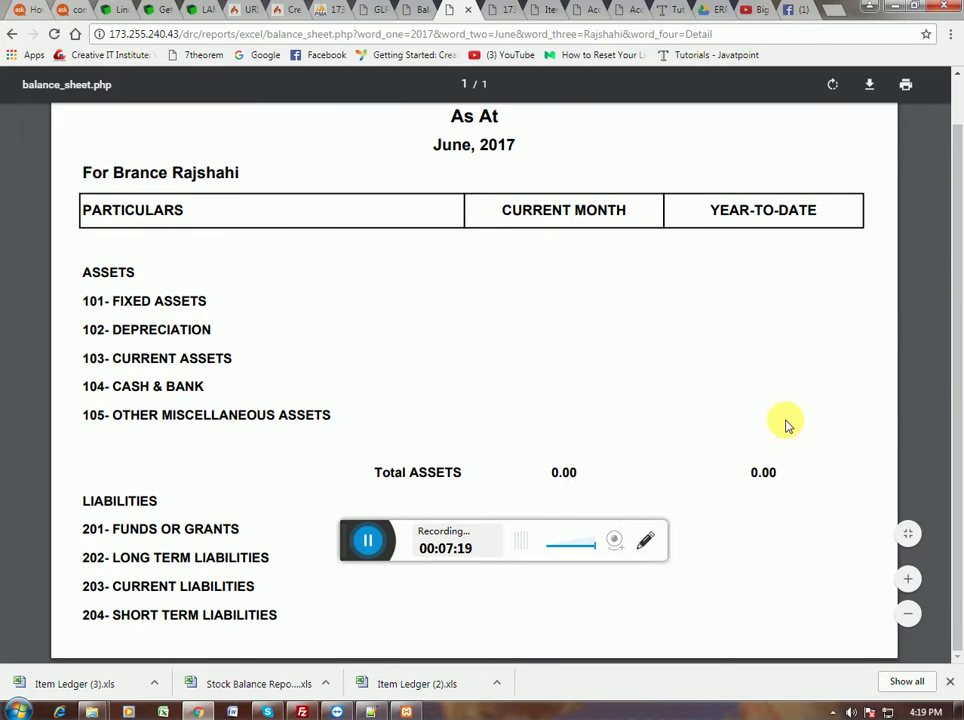
{"action": "left_click", "coordinate": [468, 10]}
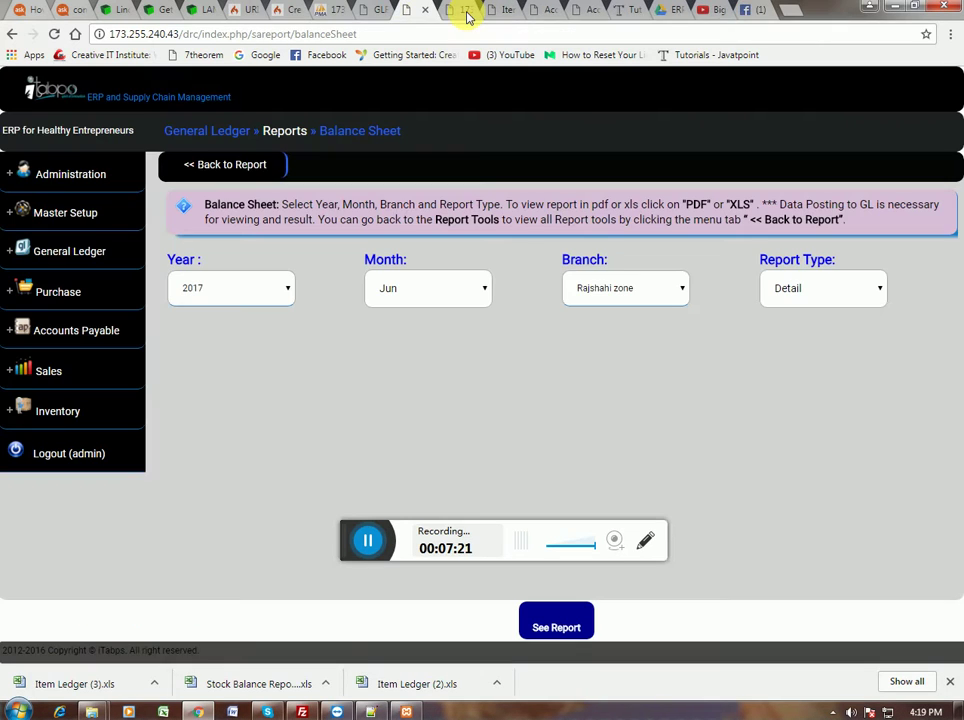
Set up the Profit & Loss report for year 2017, month Jan, branch Rajshahi zone and report type Detail.
{"action": "left_click", "coordinate": [259, 168]}
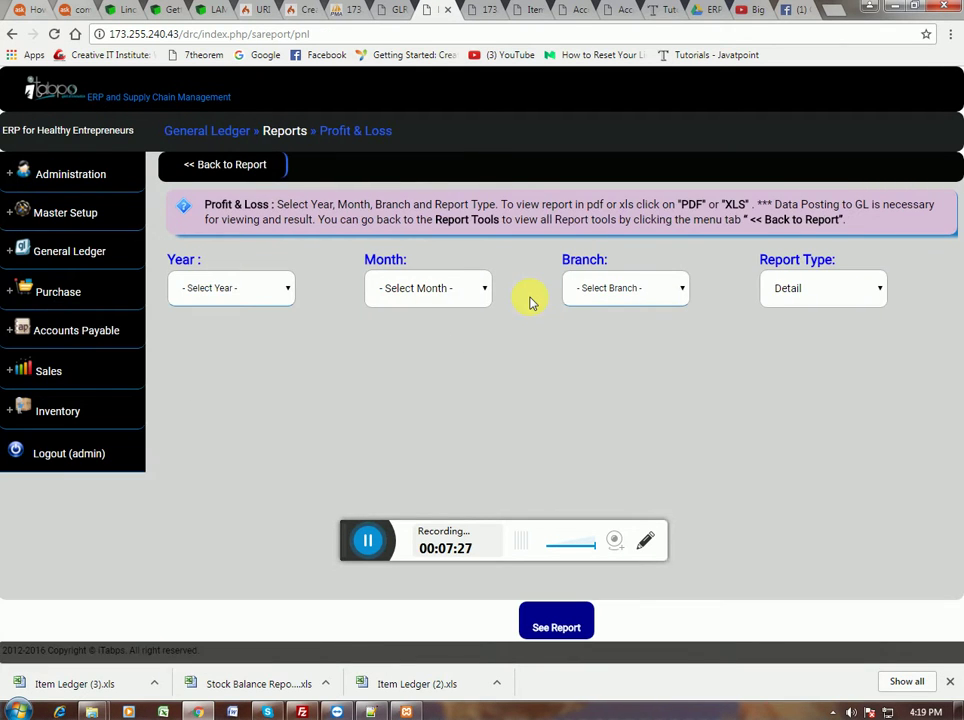
{"action": "left_click", "coordinate": [230, 300]}
{"action": "left_click", "coordinate": [273, 333]}
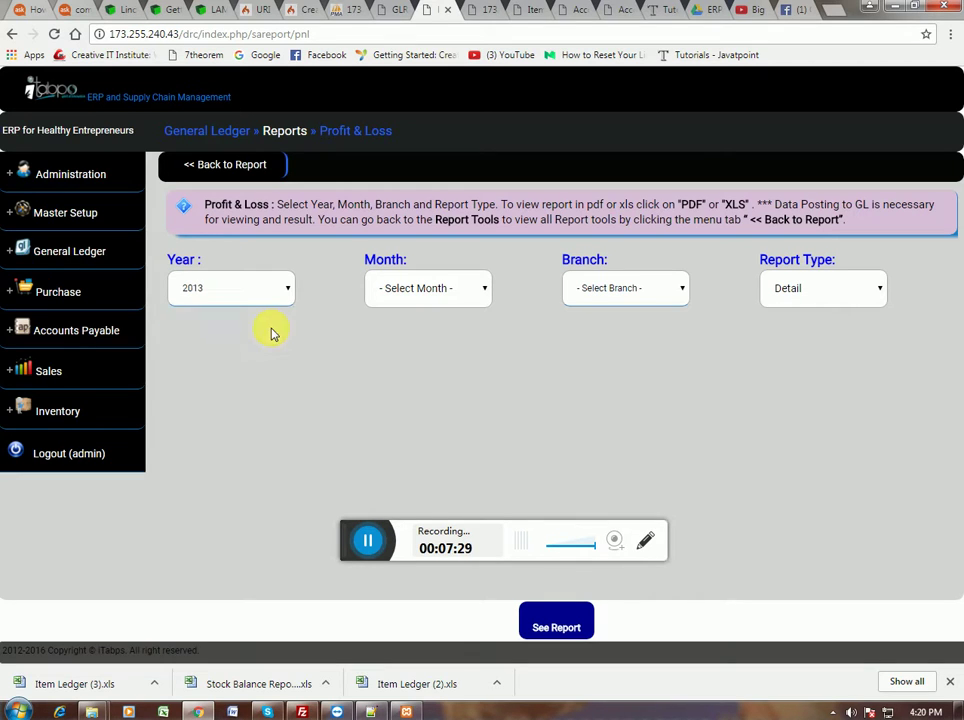
{"action": "left_click", "coordinate": [235, 292]}
{"action": "left_click", "coordinate": [204, 370]}
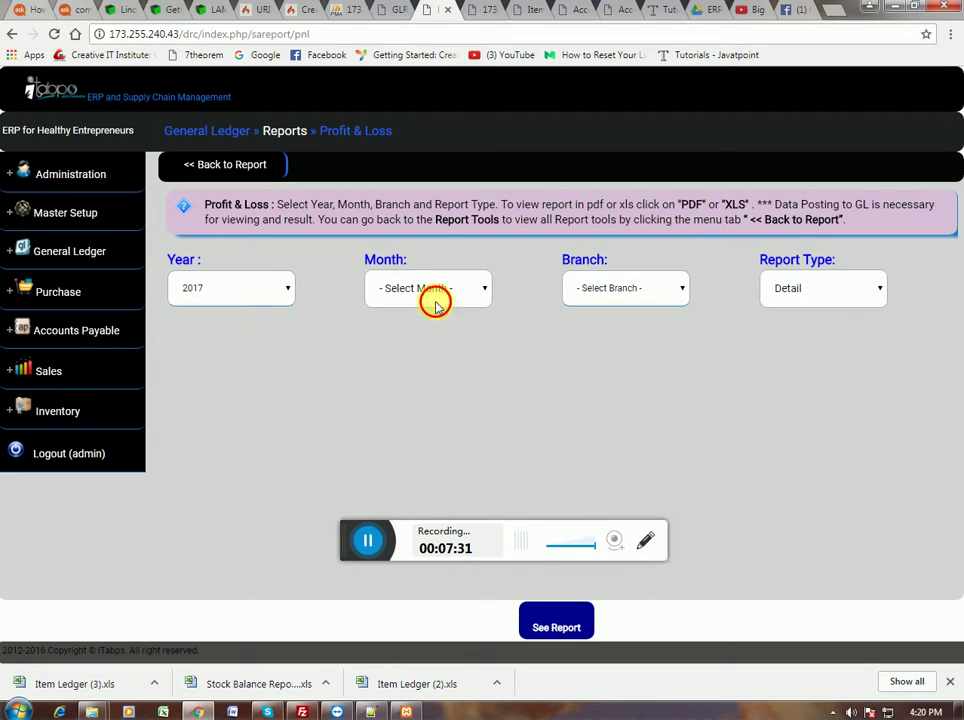
{"action": "left_click", "coordinate": [435, 293]}
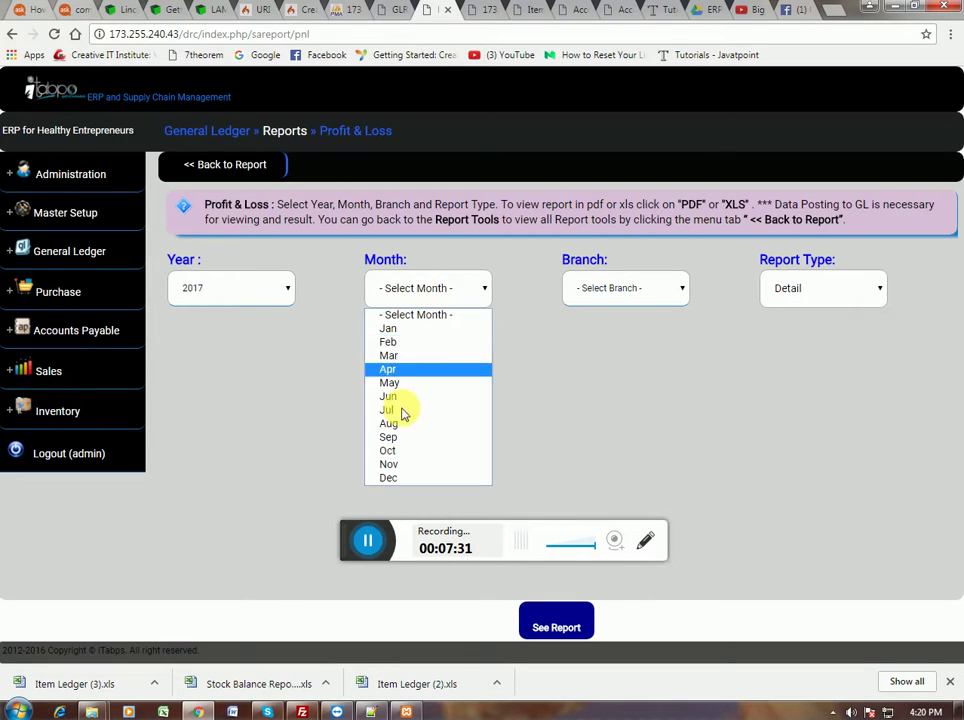
{"action": "left_click", "coordinate": [420, 328]}
{"action": "left_click", "coordinate": [618, 288]}
{"action": "left_click", "coordinate": [609, 335]}
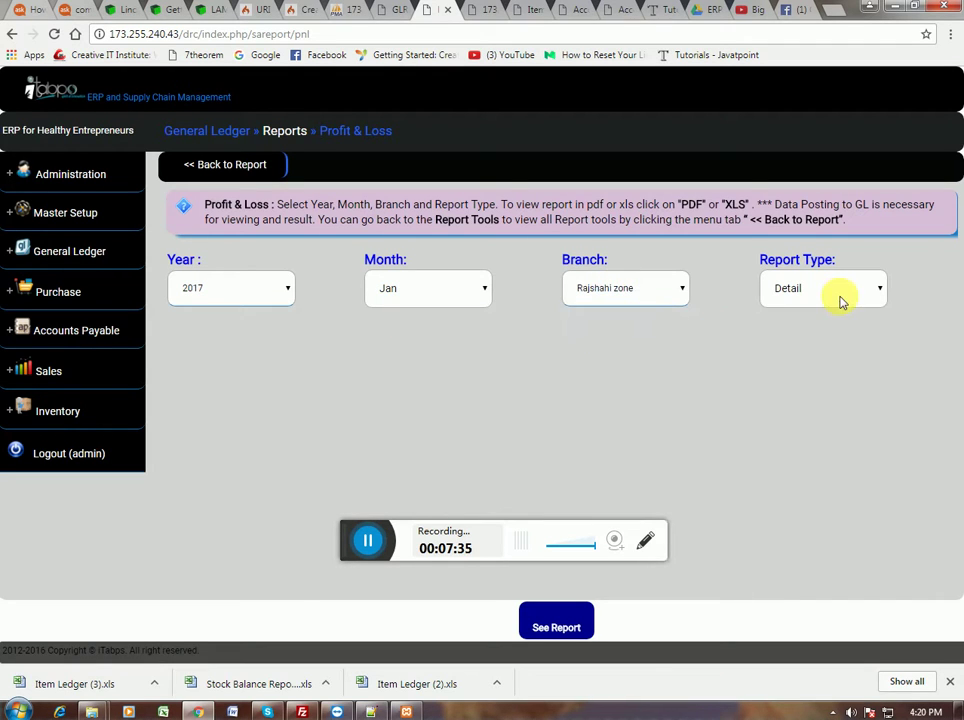
{"action": "left_click", "coordinate": [835, 300]}
Generate the Profit & Loss statement, view its PDF version and close it.
{"action": "left_click", "coordinate": [534, 623]}
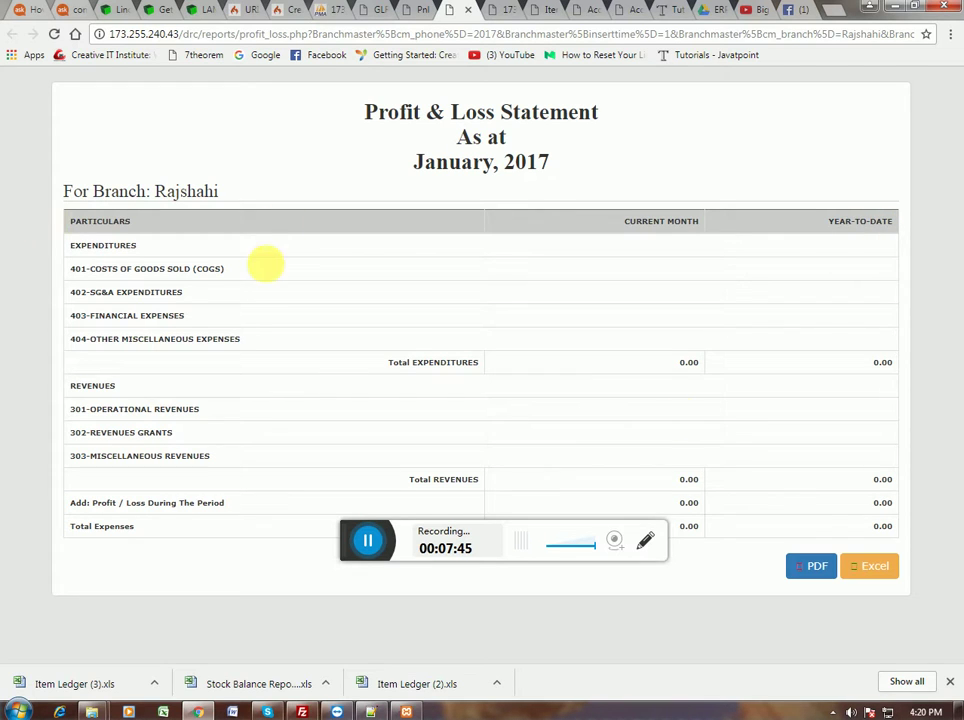
{"action": "left_click", "coordinate": [815, 570]}
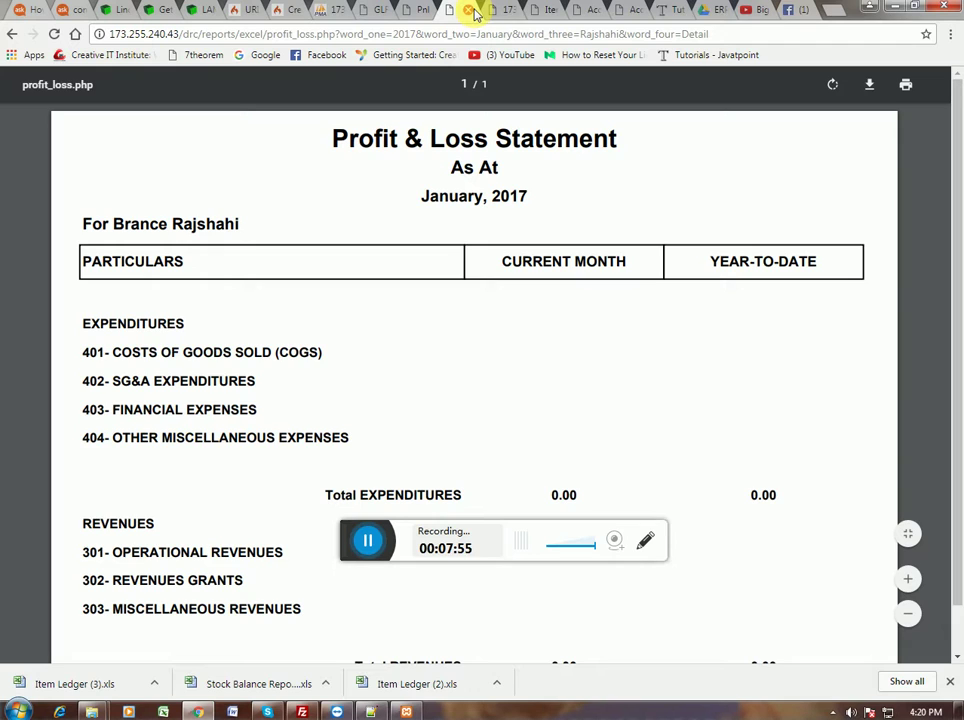
{"action": "left_click", "coordinate": [469, 10]}
Set up the A/C - GL Report for Bank account UGX - 3, all branches, from 2017-07-04 to 2017-07-04.
{"action": "left_click", "coordinate": [255, 167]}
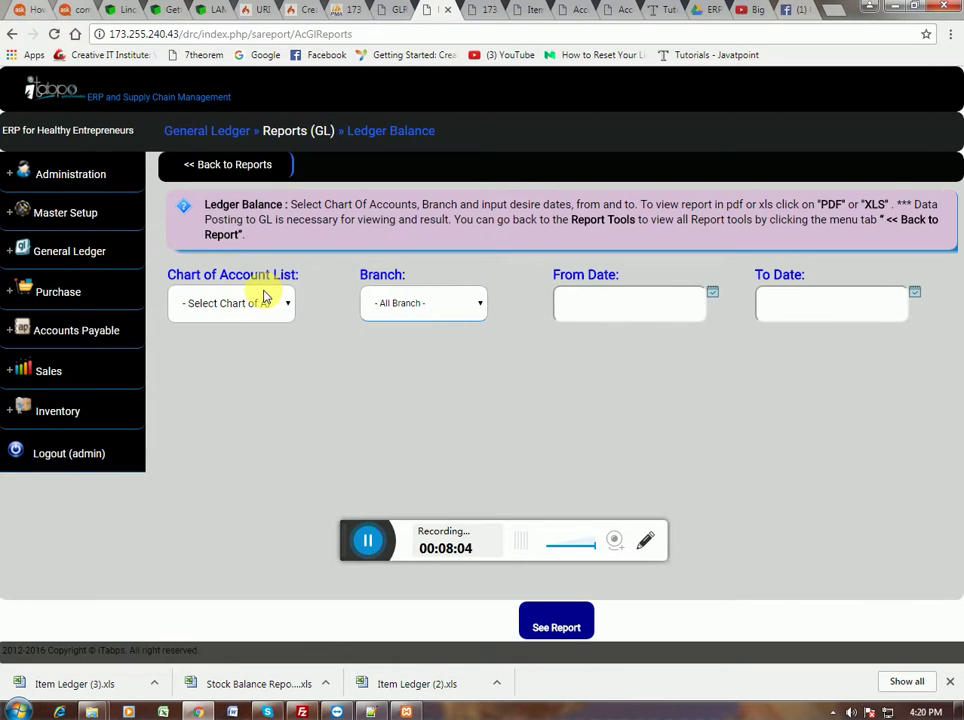
{"action": "left_click", "coordinate": [265, 297]}
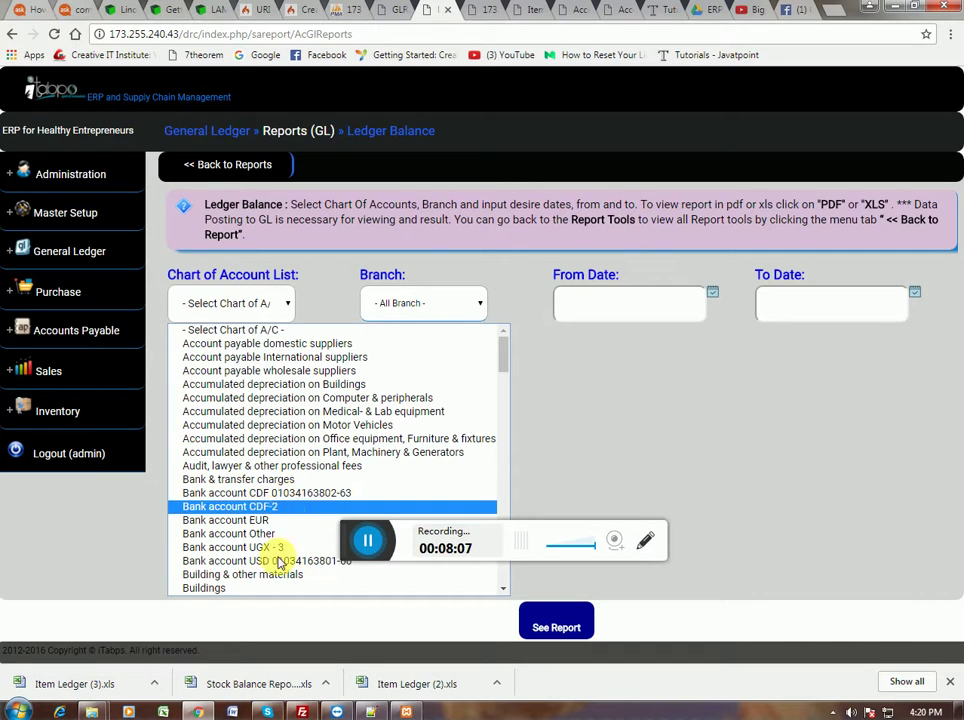
{"action": "scroll", "coordinate": [315, 483], "scroll_direction": "down", "scroll_amount": 1}
{"action": "scroll", "coordinate": [316, 465], "scroll_direction": "down", "scroll_amount": 10}
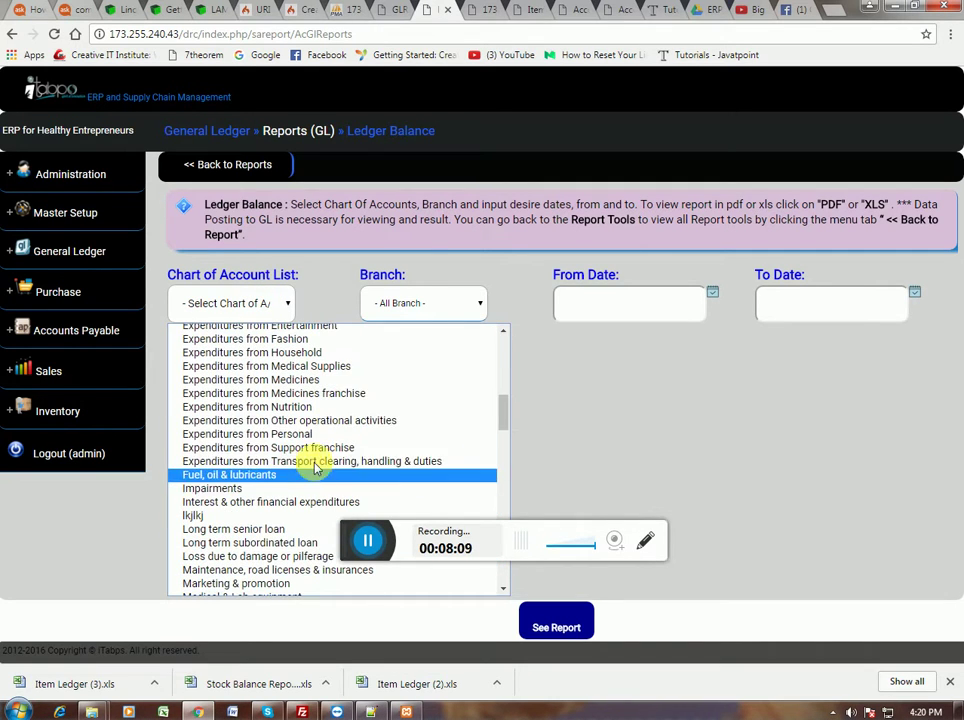
{"action": "scroll", "coordinate": [316, 432], "scroll_direction": "up", "scroll_amount": 4}
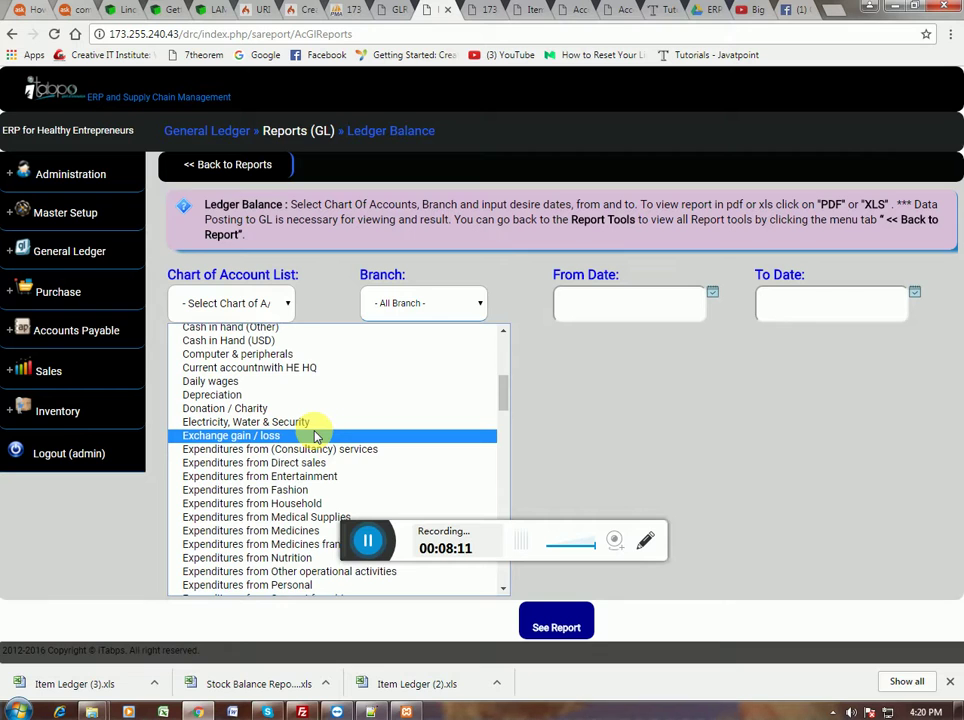
{"action": "scroll", "coordinate": [315, 436], "scroll_direction": "down", "scroll_amount": 15}
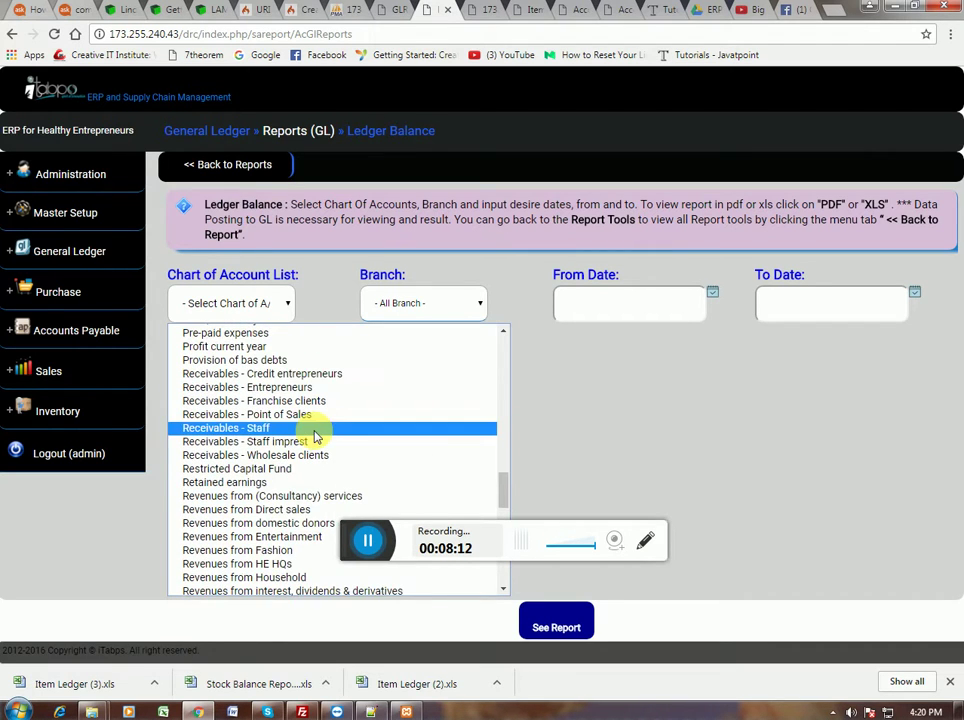
{"action": "scroll", "coordinate": [316, 428], "scroll_direction": "up", "scroll_amount": 20}
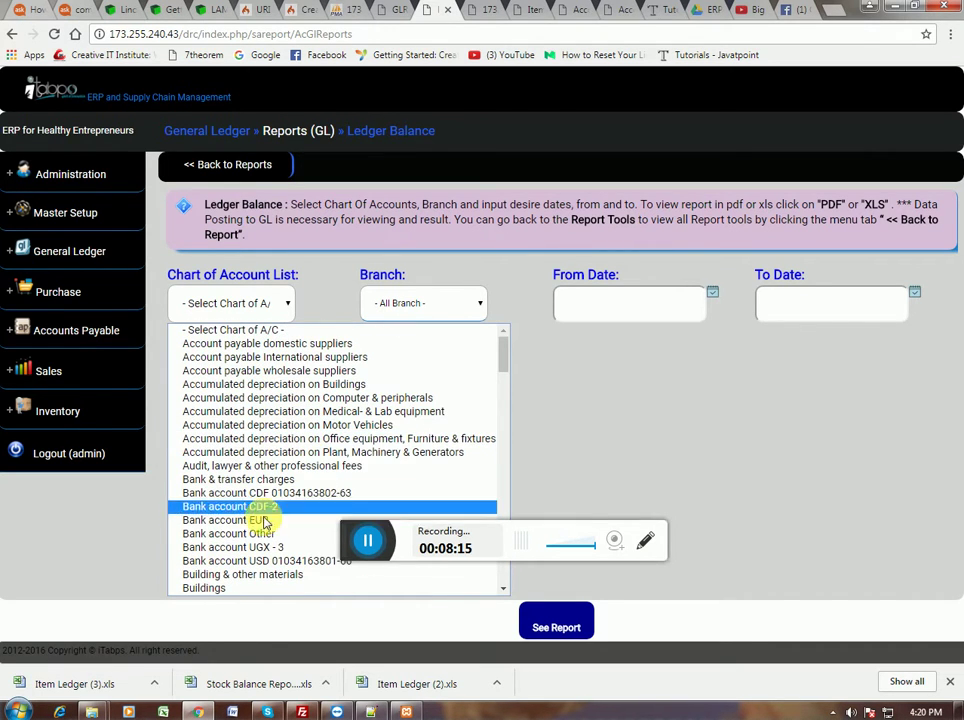
{"action": "left_click", "coordinate": [262, 548]}
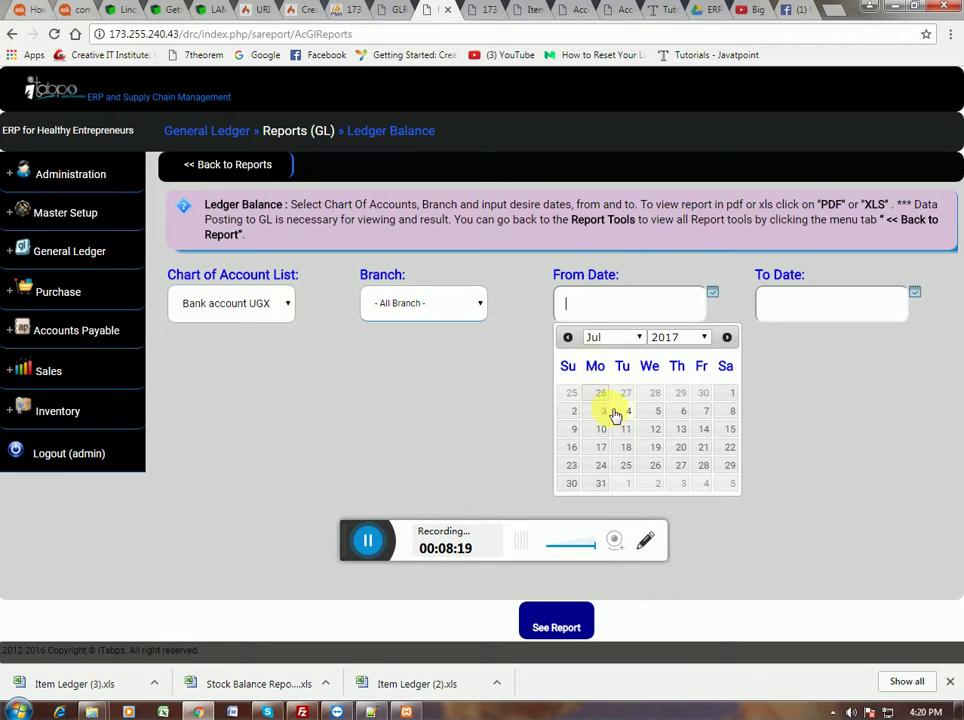
{"action": "left_click", "coordinate": [622, 410]}
{"action": "left_click", "coordinate": [804, 301]}
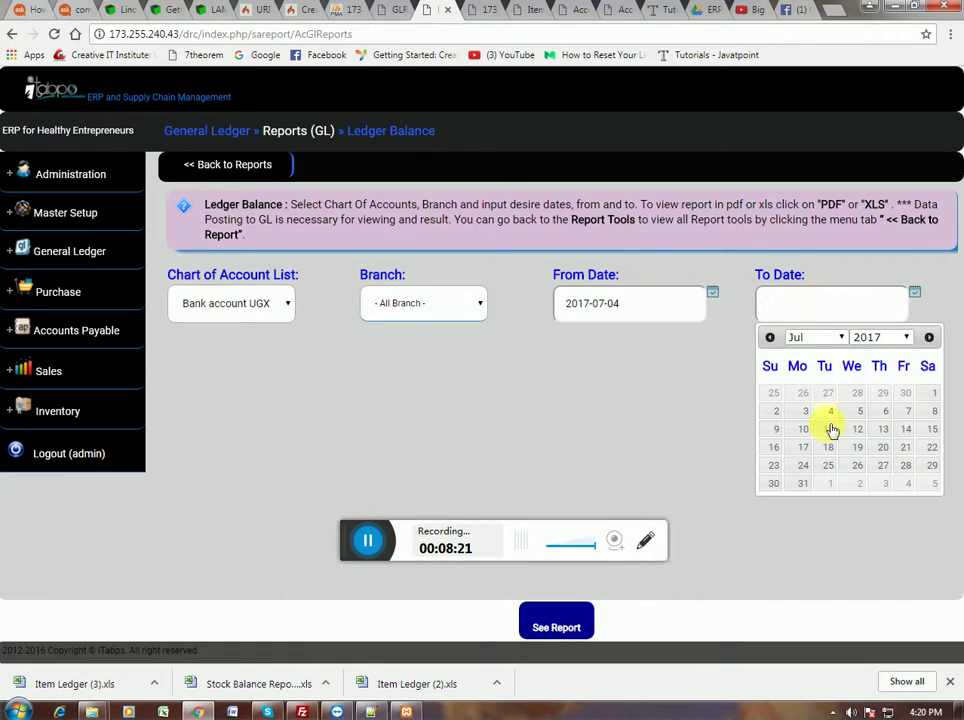
{"action": "left_click", "coordinate": [831, 411]}
Generate the GL Account Report, view its PDF version, close it and return to the General Ledger reports.
{"action": "left_click", "coordinate": [547, 626]}
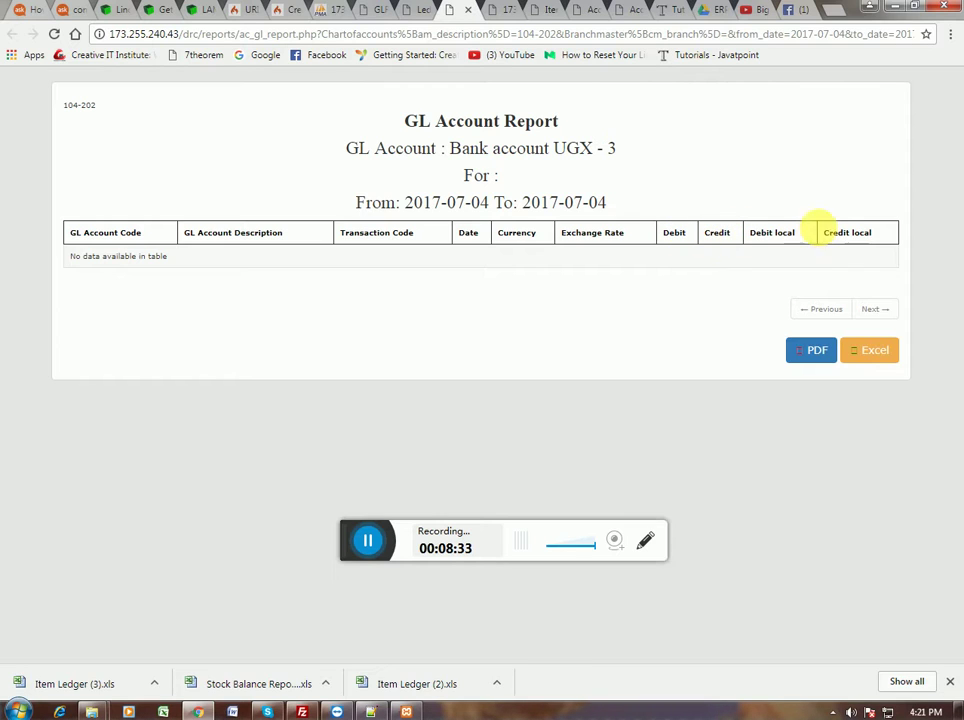
{"action": "left_click", "coordinate": [797, 351]}
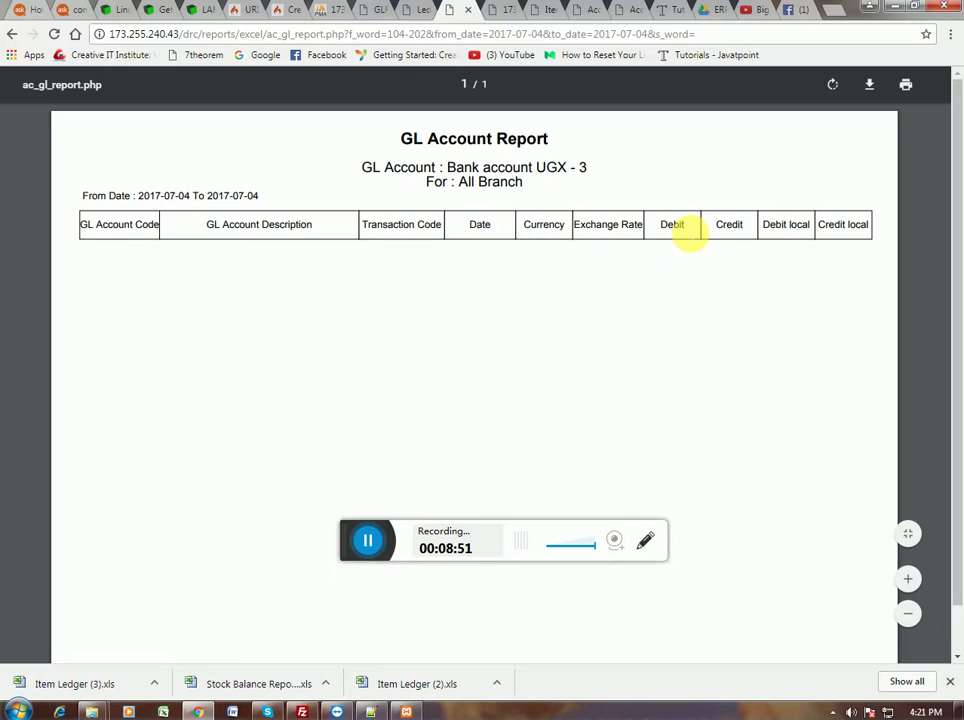
{"action": "left_click", "coordinate": [732, 229]}
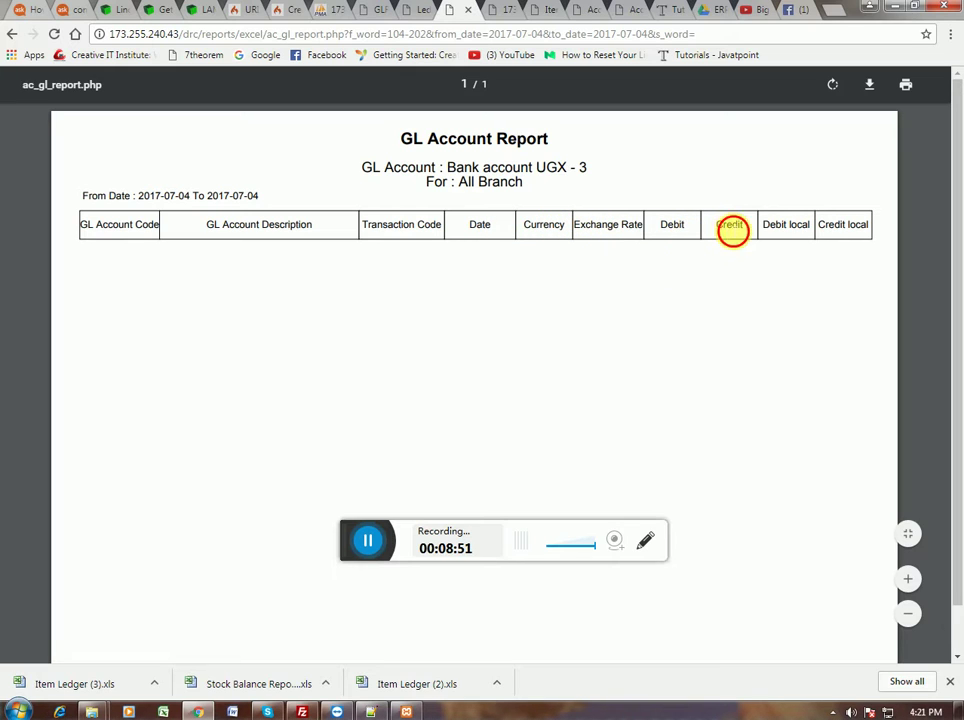
{"action": "left_click", "coordinate": [472, 12]}
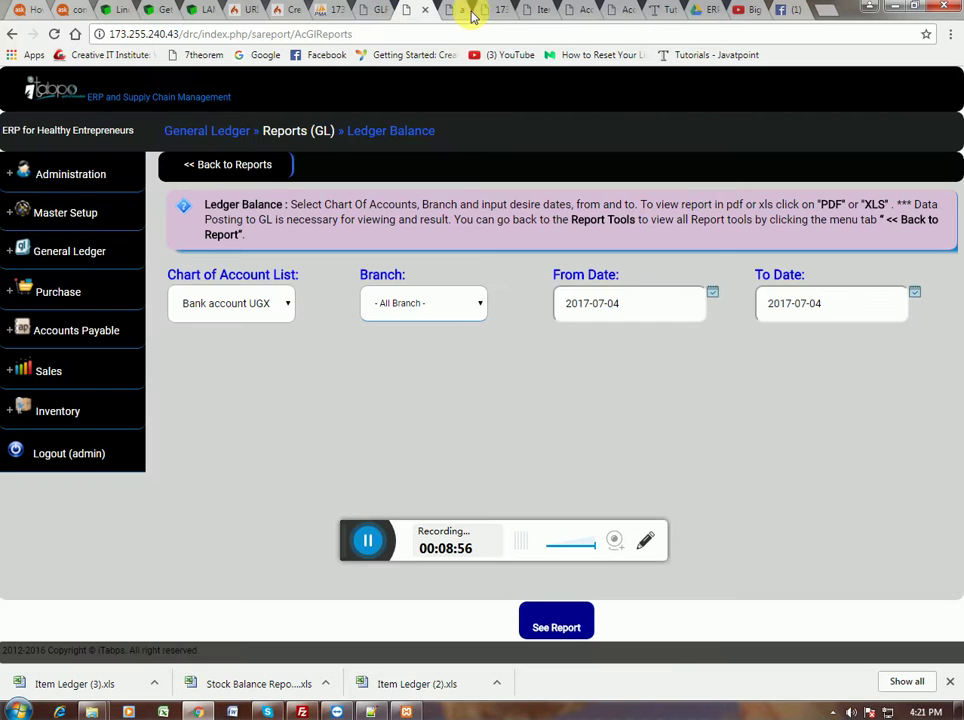
{"action": "left_click", "coordinate": [240, 166]}
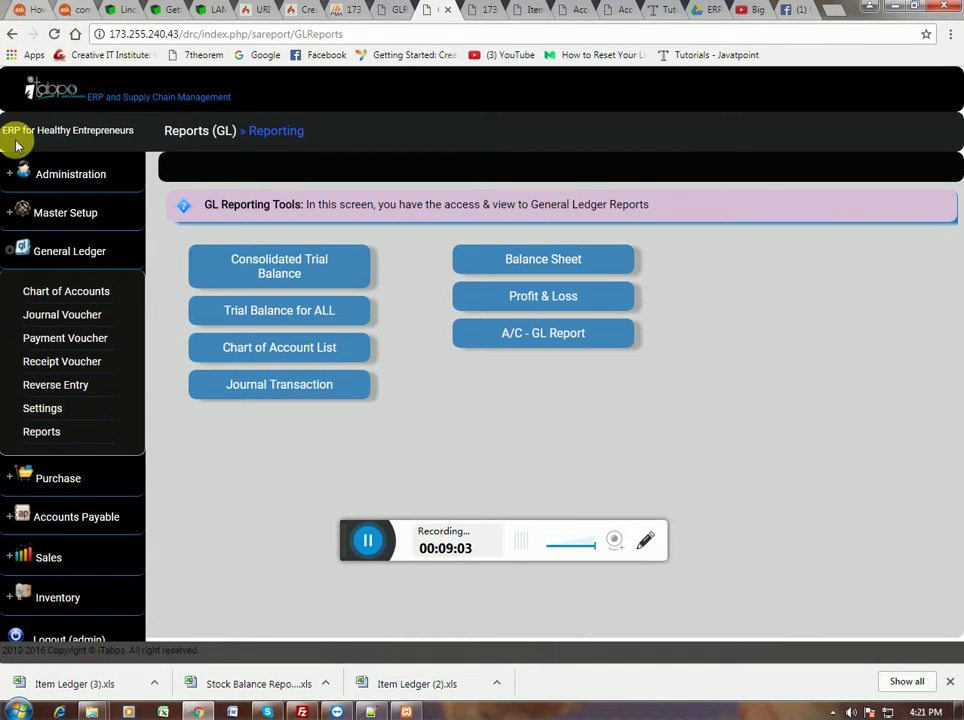
Open the Purchase module's Purchase Order Report and check the list of purchase order numbers.
{"action": "left_click", "coordinate": [46, 476]}
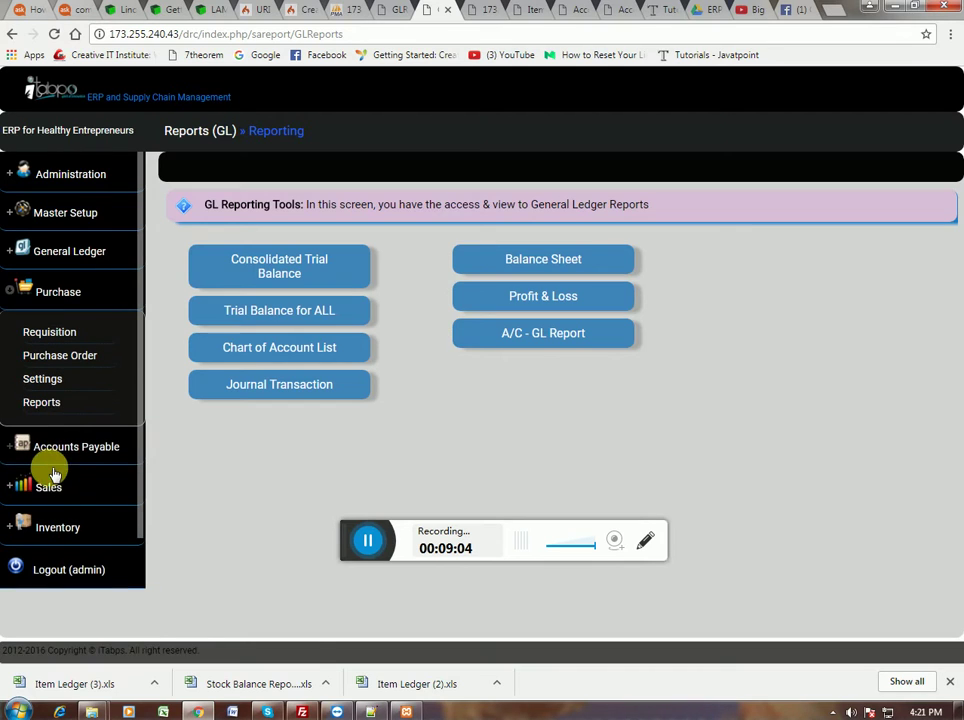
{"action": "left_click", "coordinate": [50, 402]}
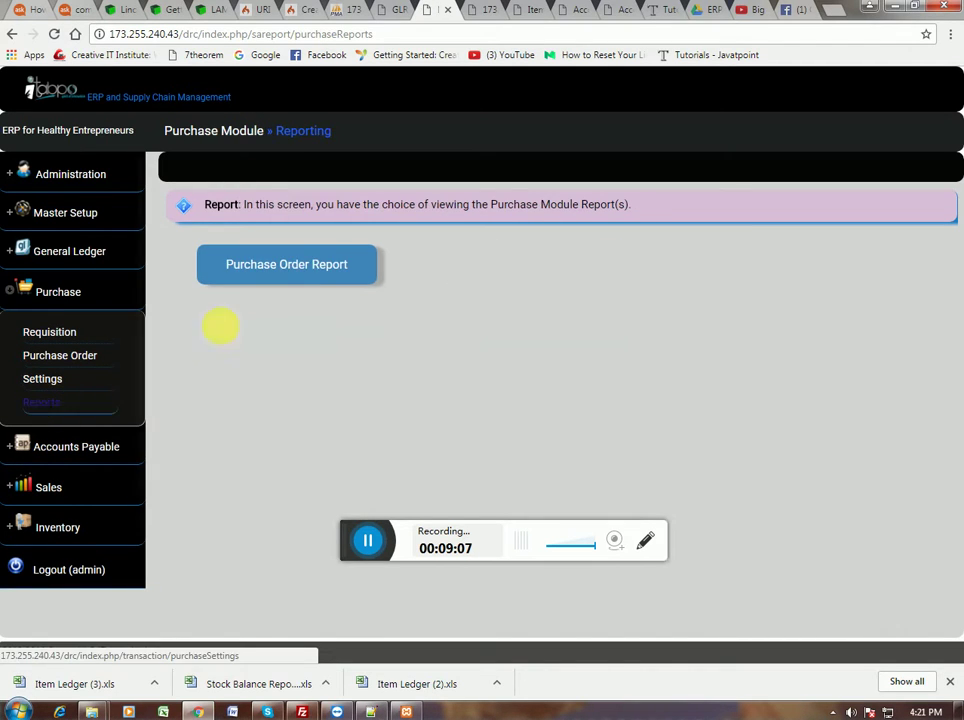
{"action": "left_click", "coordinate": [300, 274]}
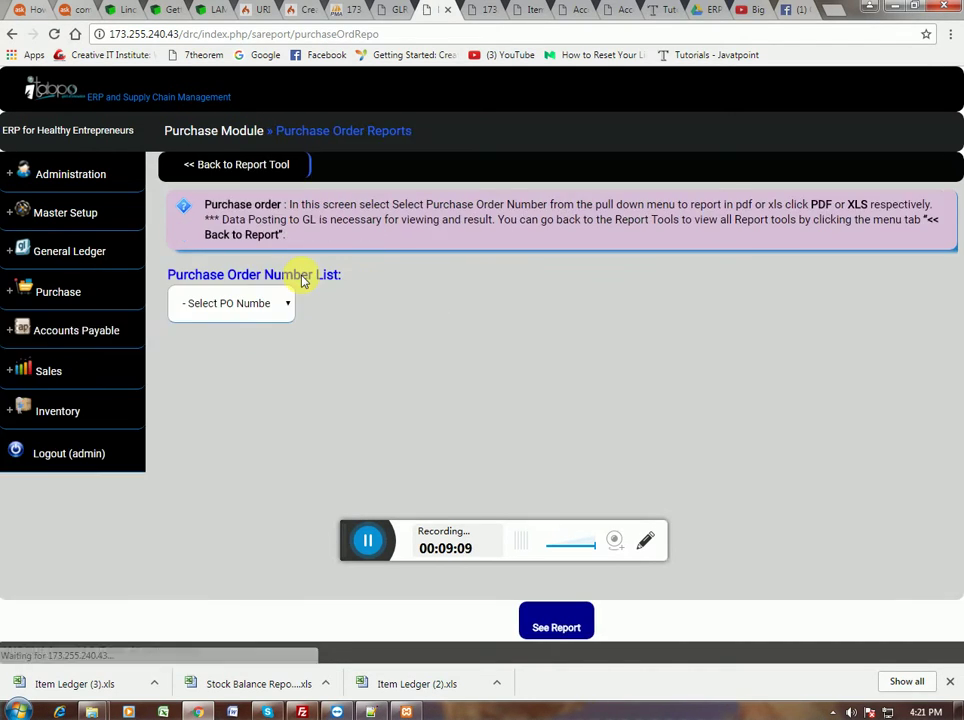
{"action": "left_click", "coordinate": [278, 301]}
{"action": "left_click", "coordinate": [288, 307]}
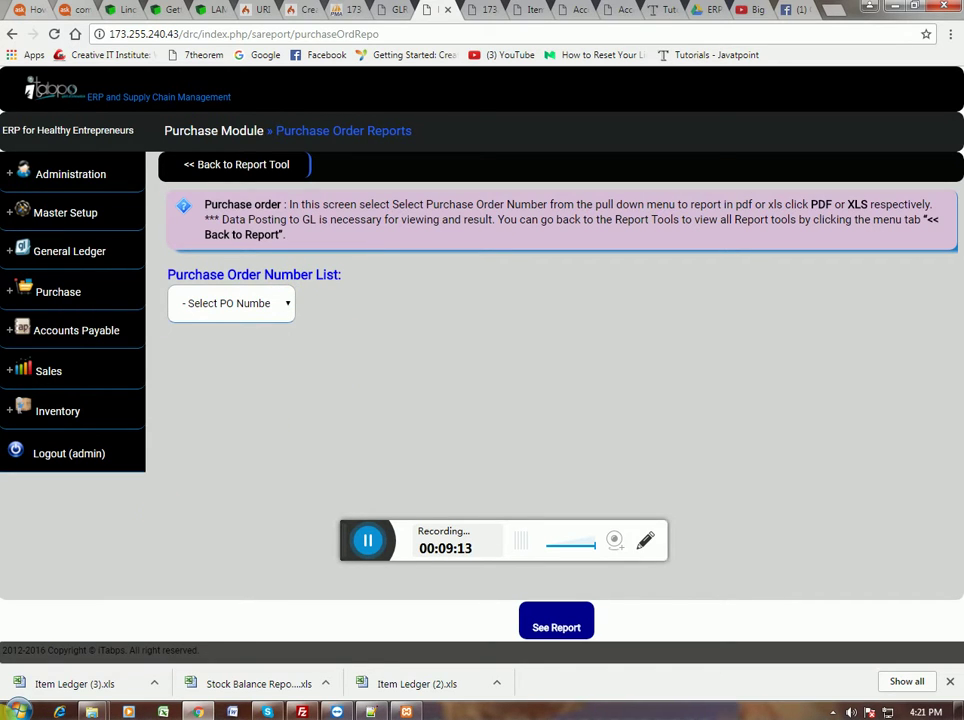
Switch to Notepad and write the note "no po number" in a blank document.
{"action": "left_click", "coordinate": [18, 710]}
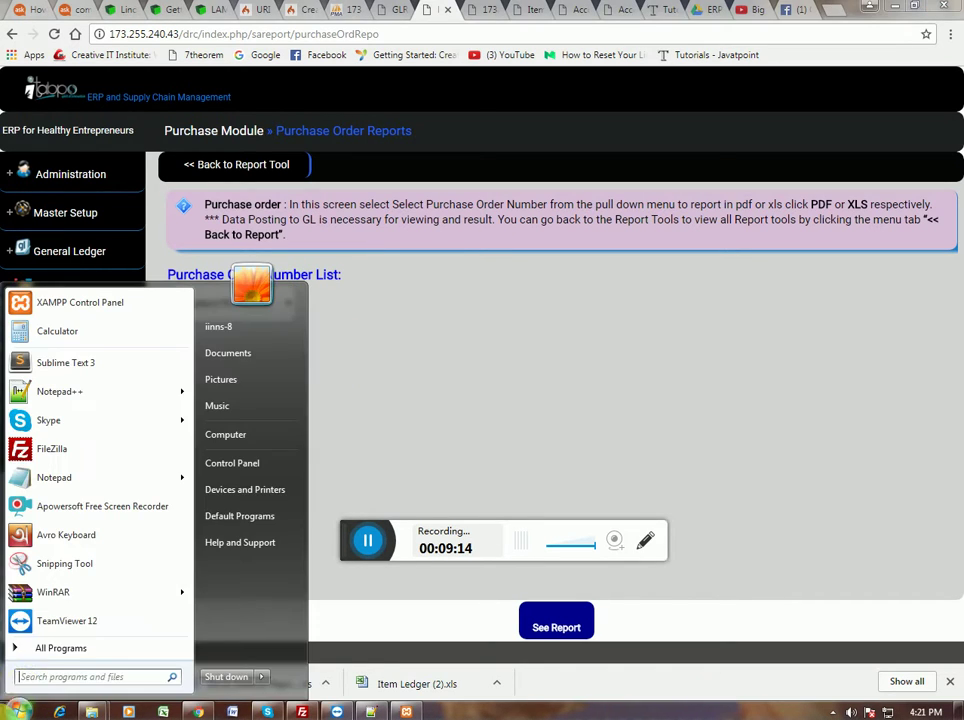
{"action": "left_click", "coordinate": [82, 489]}
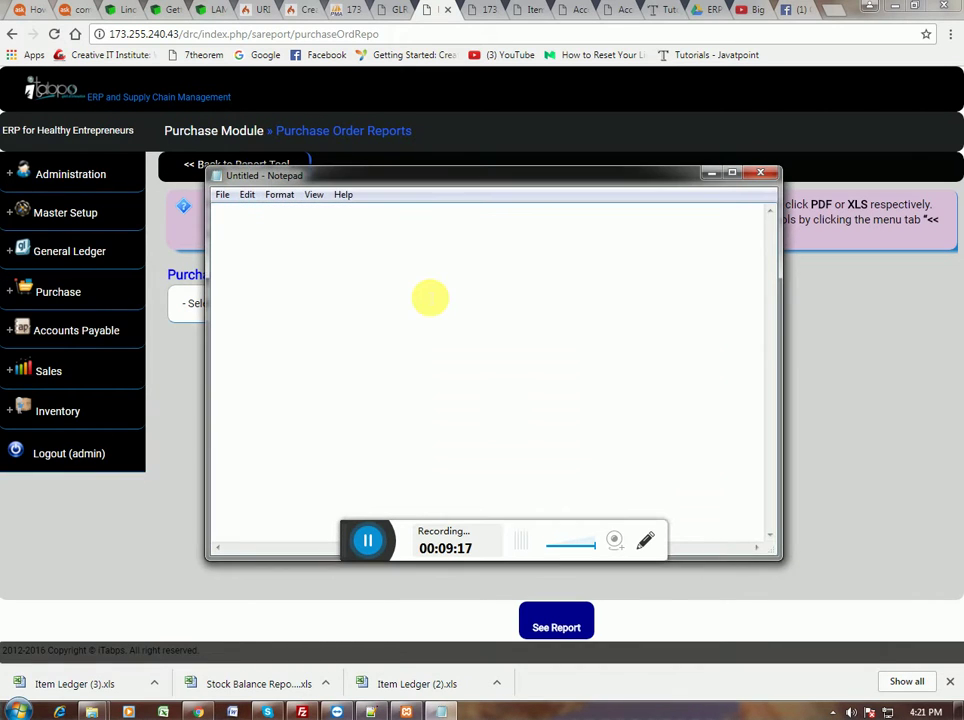
{"action": "type", "text": "no po number"}
Open the Supplier Ledger report of Accounts Payable and set its From Date to 2017-07-02 for all branches.
{"action": "left_click", "coordinate": [88, 329]}
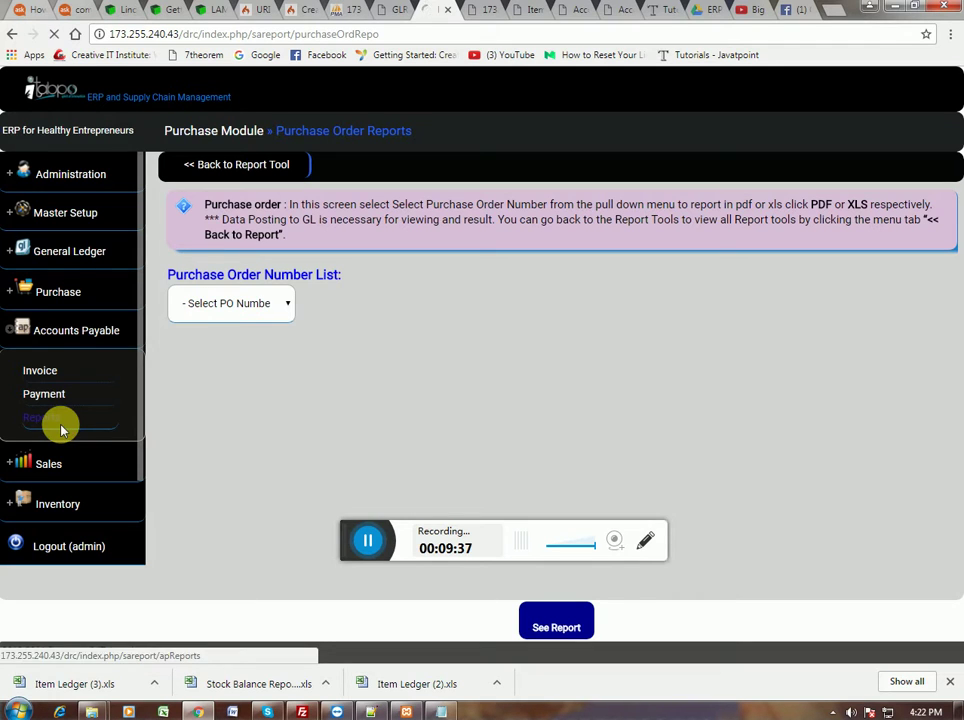
{"action": "left_click", "coordinate": [277, 264]}
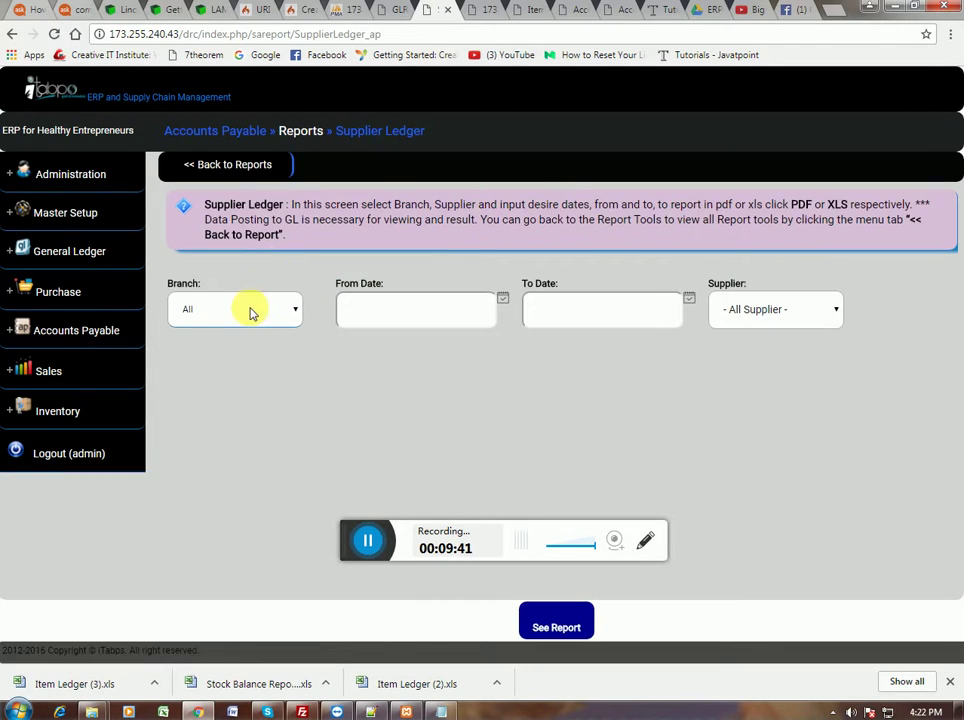
{"action": "left_click", "coordinate": [462, 318]}
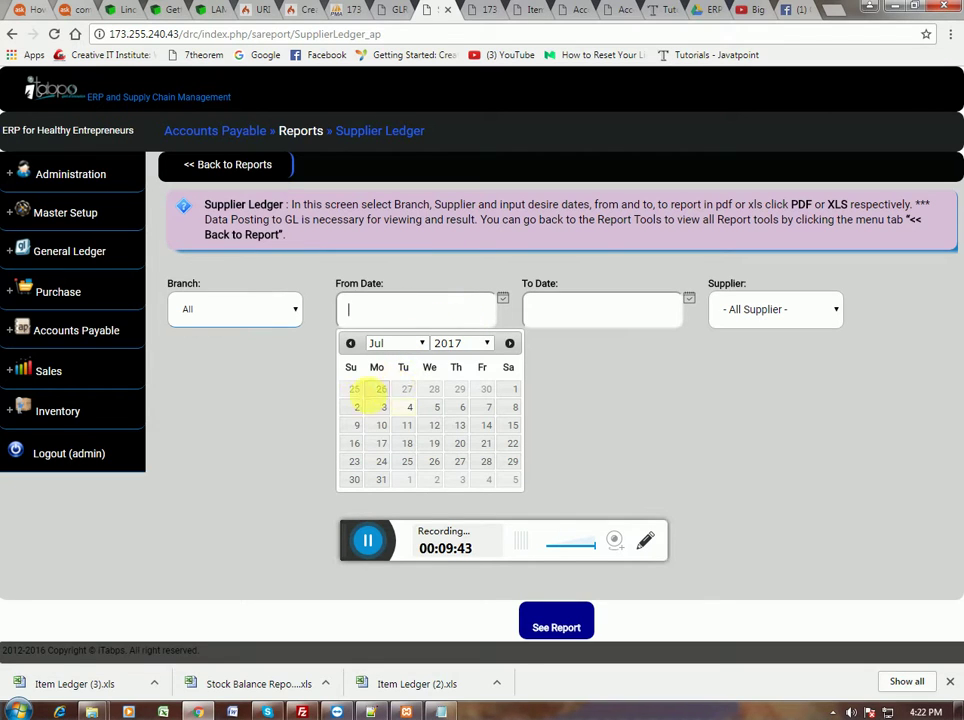
{"action": "left_click", "coordinate": [356, 407]}
Set the Supplier Ledger's To Date to 2017-07-11 and keep all suppliers selected.
{"action": "left_click", "coordinate": [628, 316]}
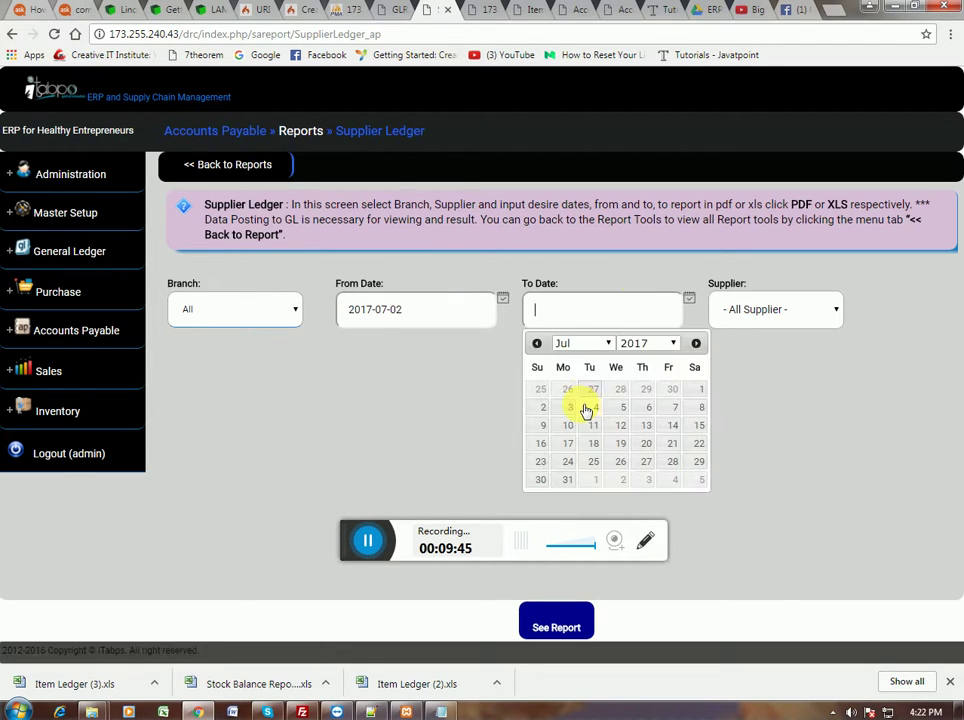
{"action": "left_click", "coordinate": [591, 392]}
{"action": "left_click", "coordinate": [624, 310]}
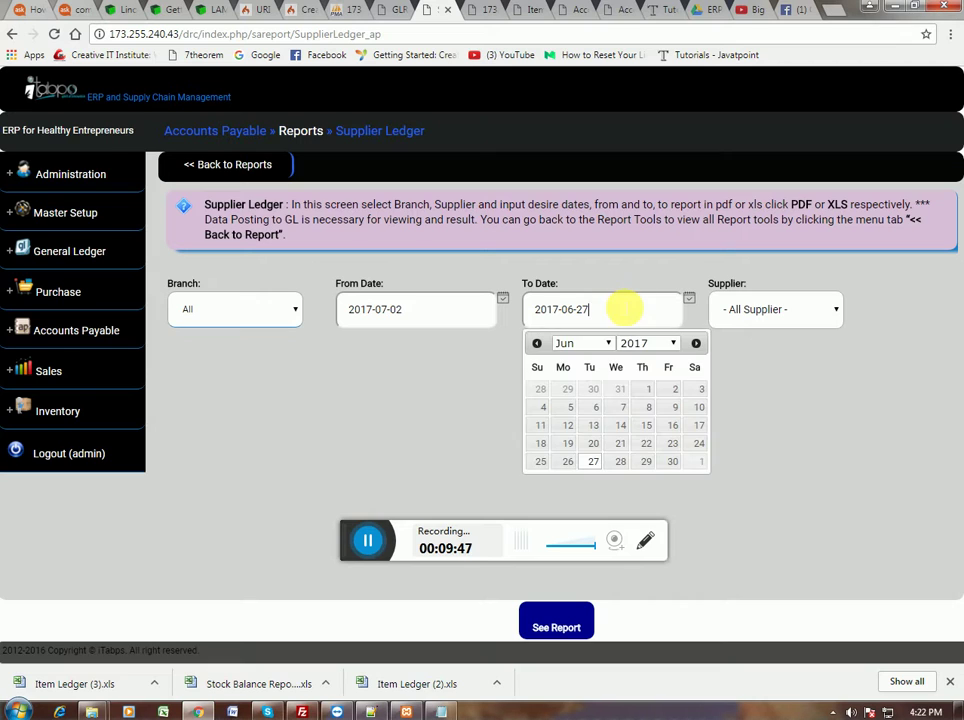
{"action": "left_click", "coordinate": [590, 345]}
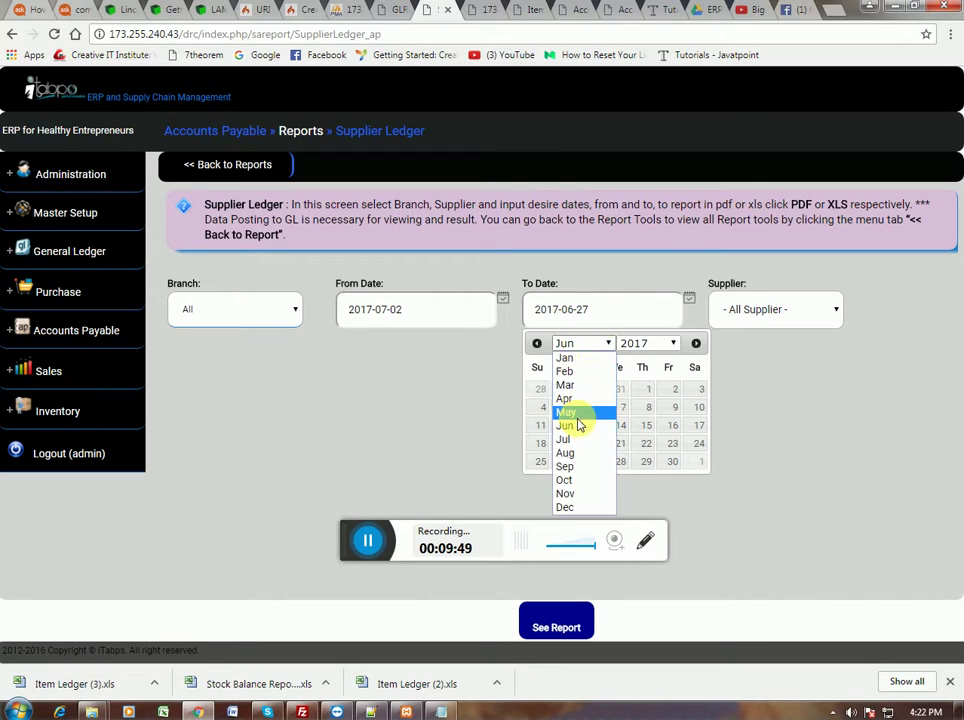
{"action": "left_click", "coordinate": [564, 439]}
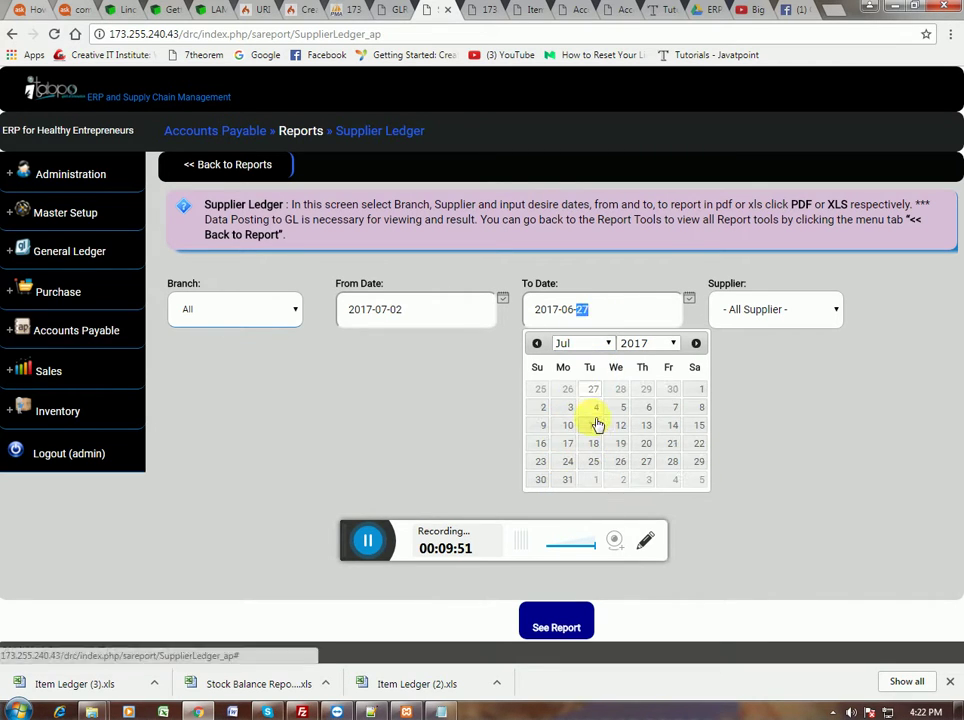
{"action": "left_click", "coordinate": [594, 425]}
{"action": "left_click", "coordinate": [764, 316]}
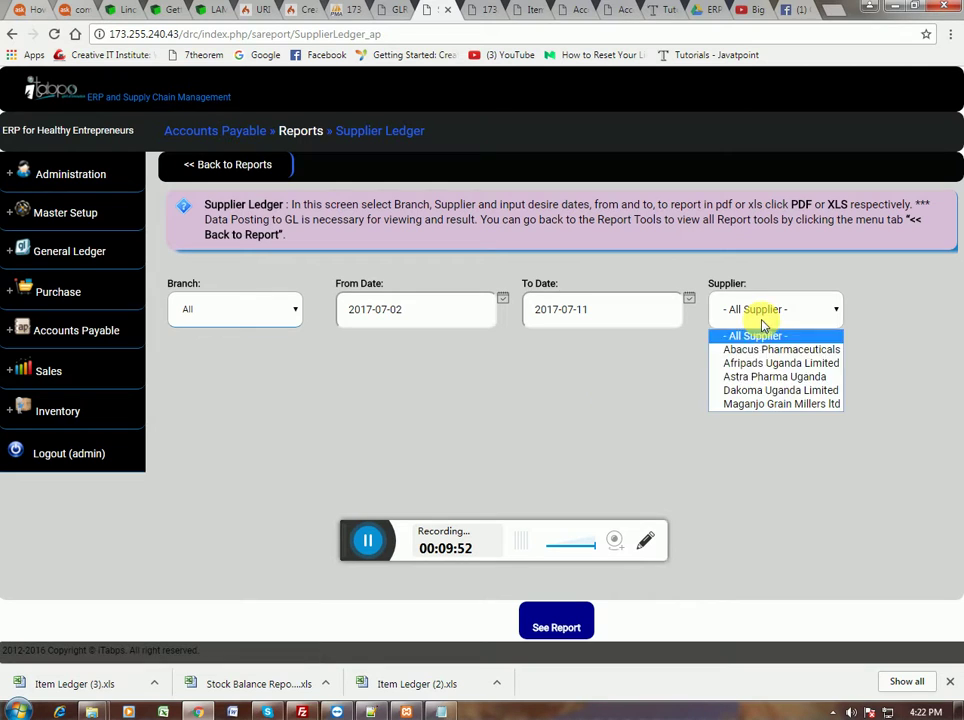
{"action": "left_click", "coordinate": [669, 433]}
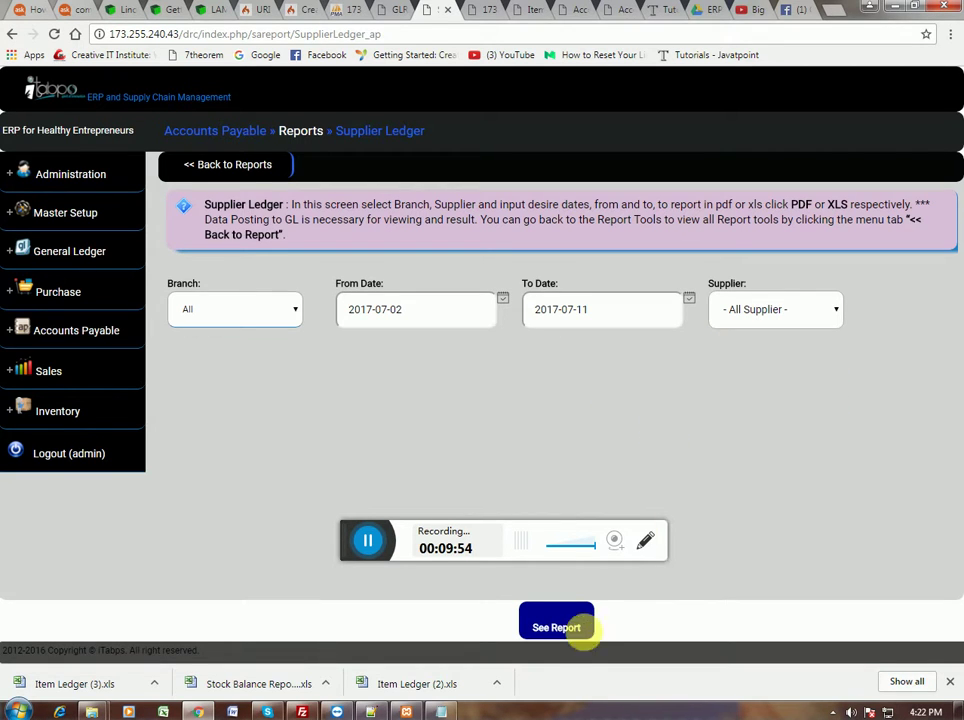
Generate the Supplier Ledger for all suppliers, view its PDF version and close it.
{"action": "left_click", "coordinate": [566, 624]}
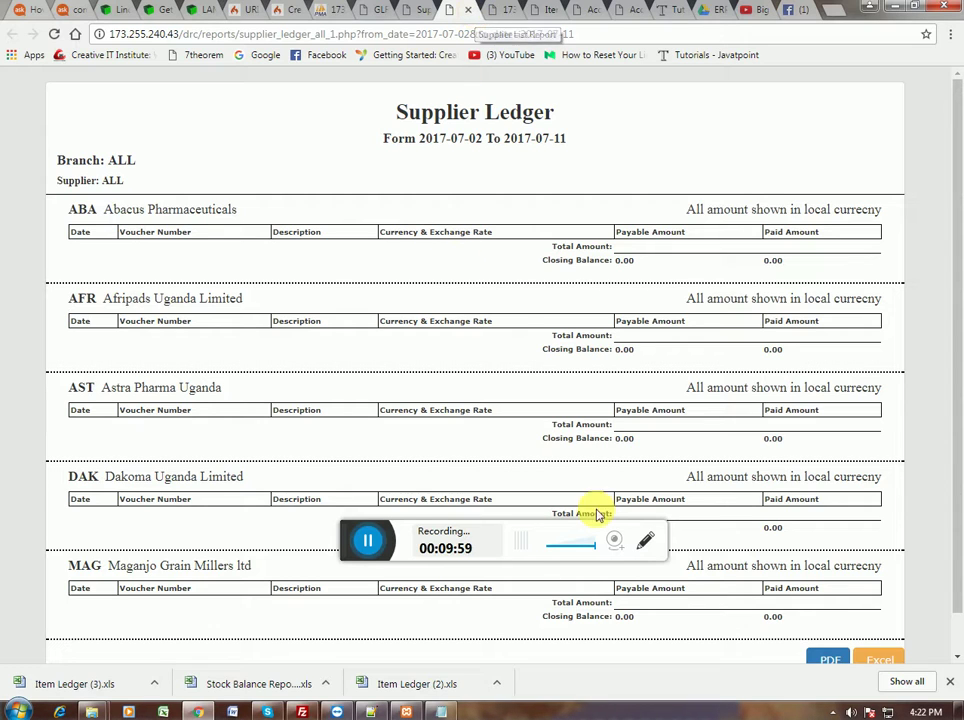
{"action": "left_click", "coordinate": [818, 657]}
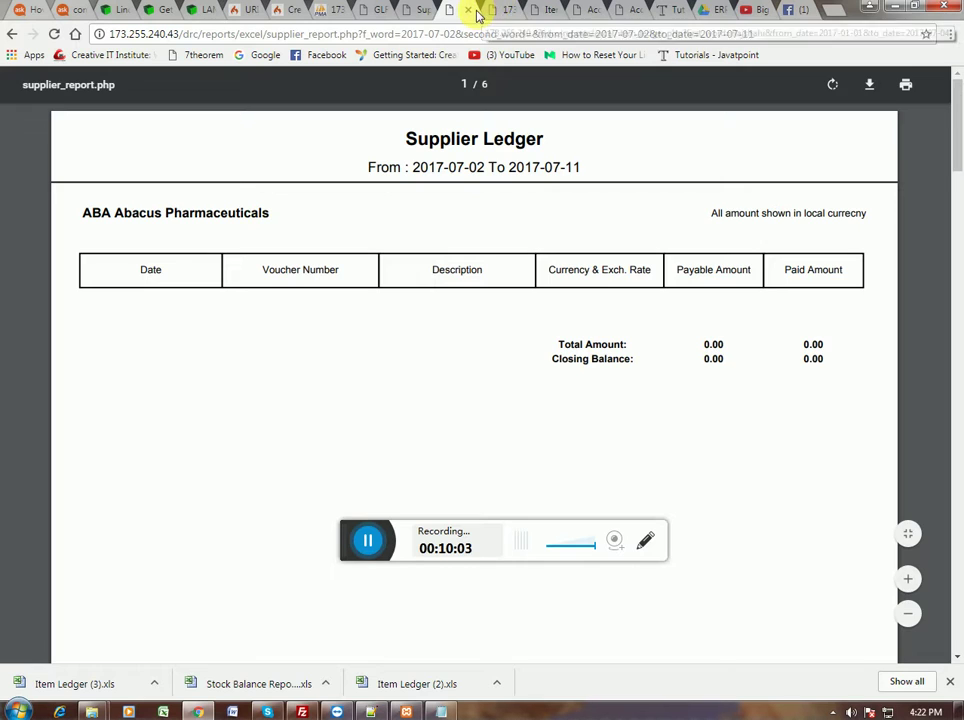
{"action": "left_click", "coordinate": [468, 10]}
Generate the Supplier Ledger for Afripads Uganda Limited, view its PDF, close it and return to the Accounts Payable reports.
{"action": "left_click", "coordinate": [768, 320]}
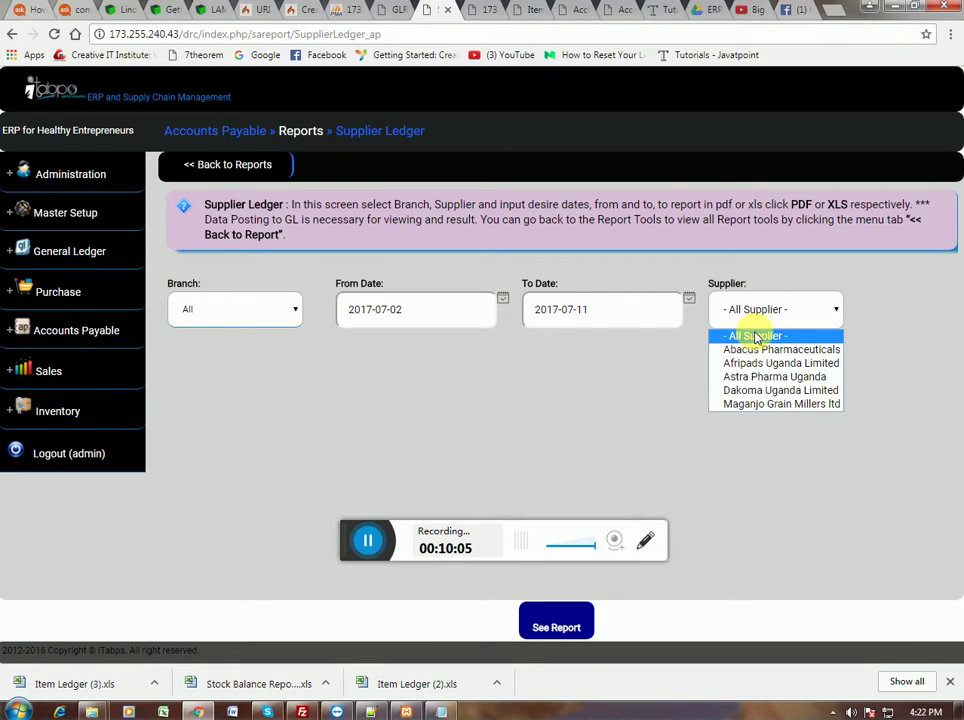
{"action": "left_click", "coordinate": [750, 366]}
{"action": "left_click", "coordinate": [556, 627]}
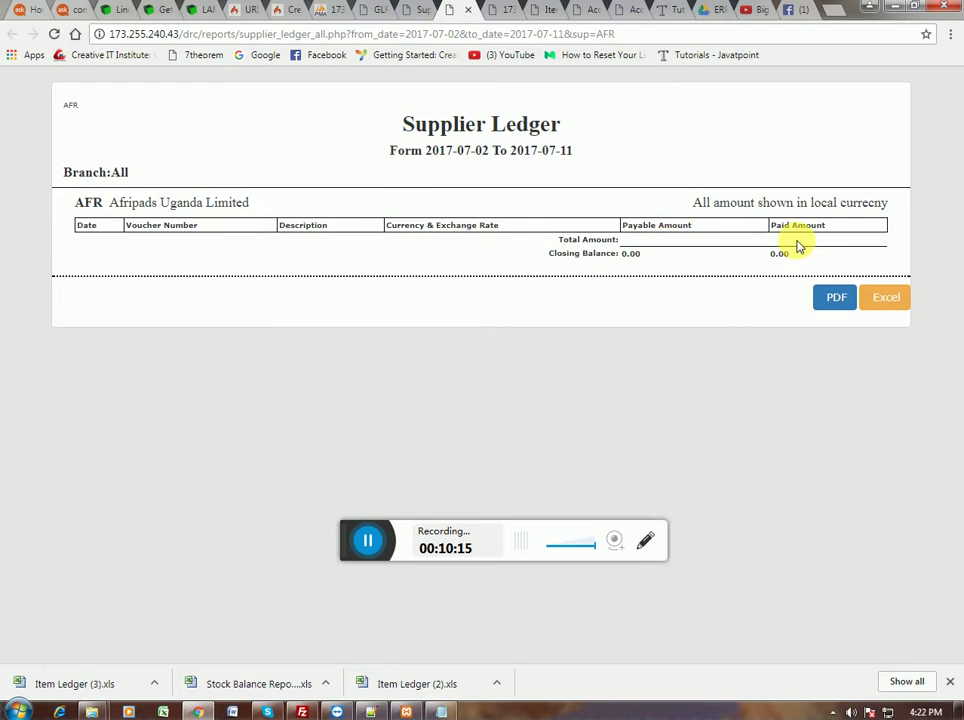
{"action": "left_click", "coordinate": [826, 300]}
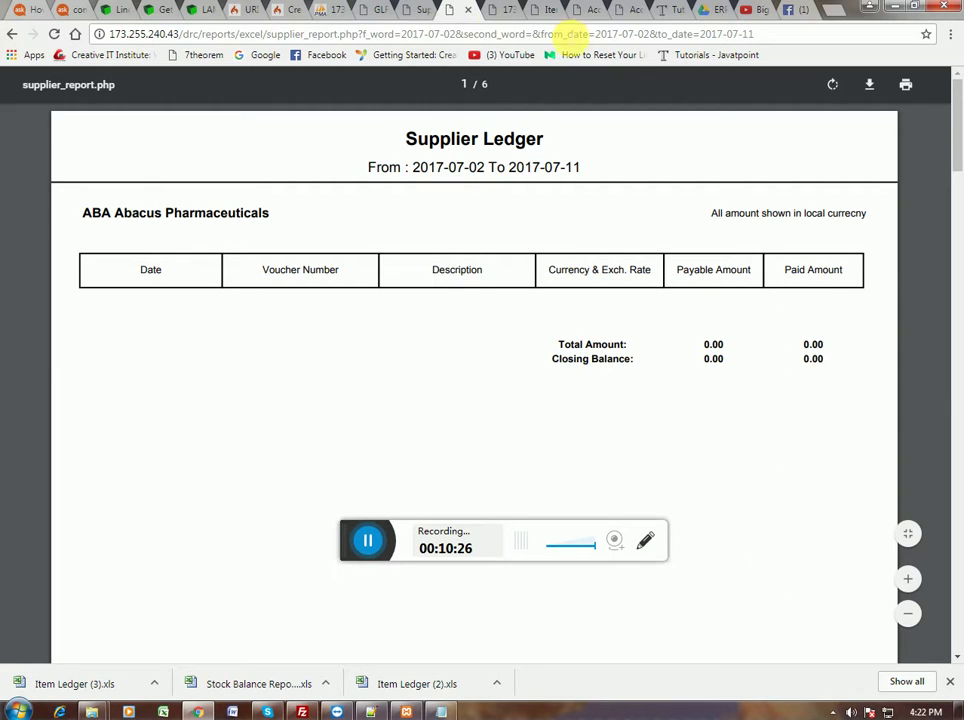
{"action": "left_click", "coordinate": [467, 10]}
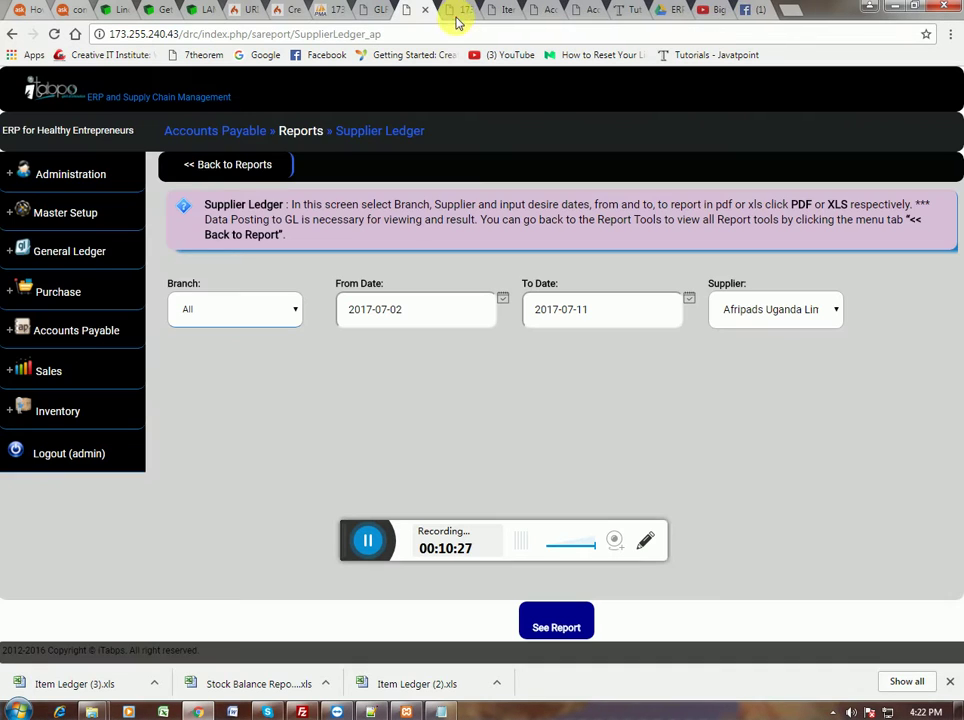
{"action": "left_click", "coordinate": [222, 168]}
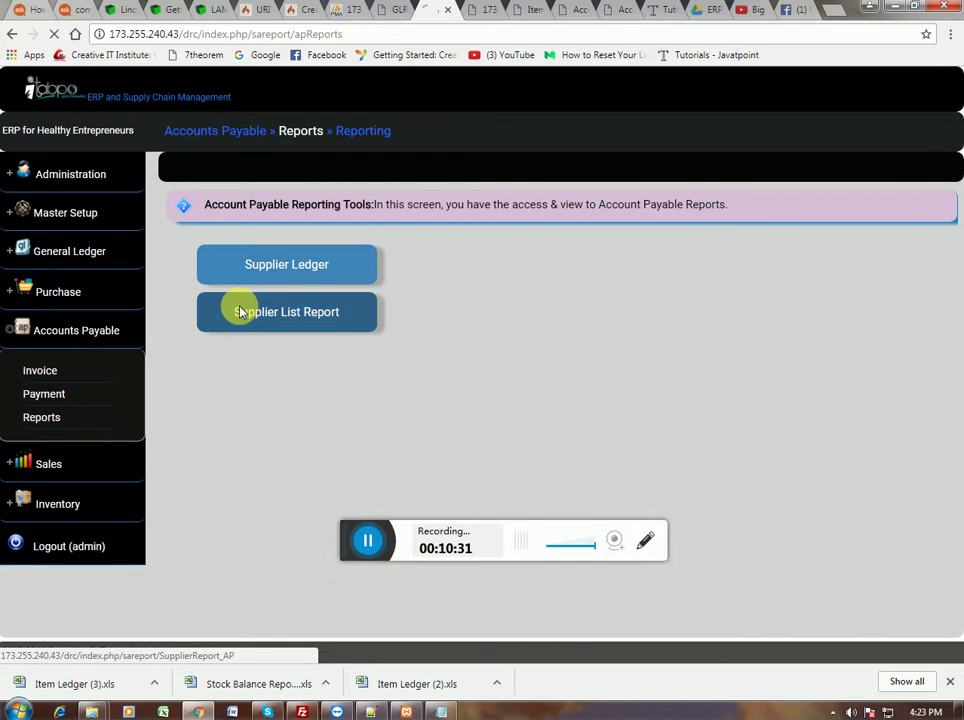
Open the Supplier List Report and set its period from 2017-07-02 to 2017-07-10 for all branches and suppliers.
{"action": "left_click", "coordinate": [240, 312]}
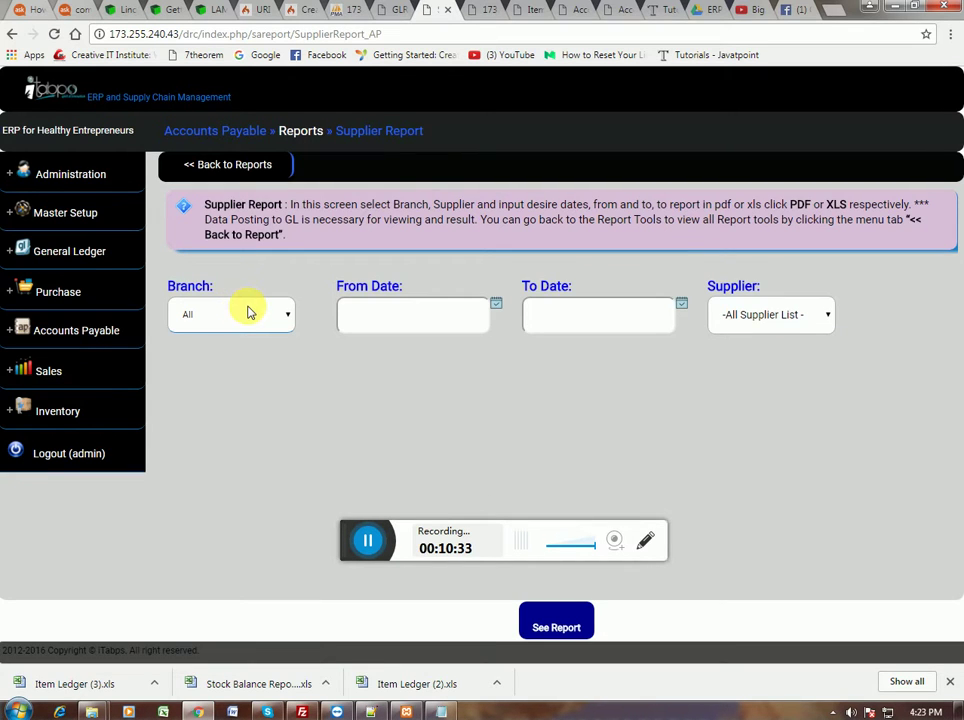
{"action": "left_click", "coordinate": [249, 313]}
{"action": "left_click", "coordinate": [447, 320]}
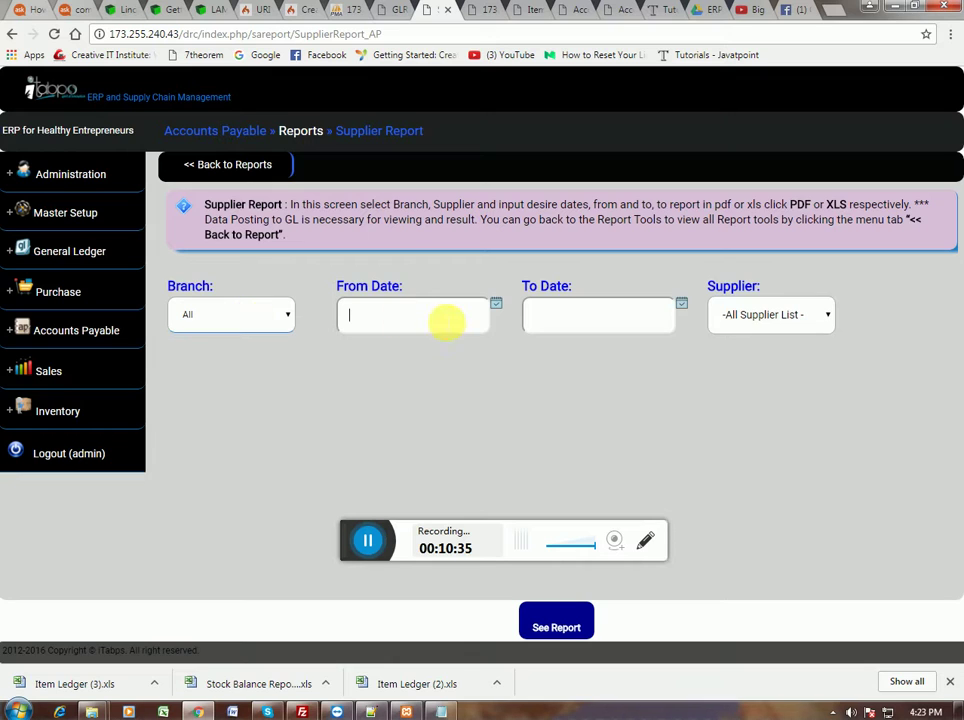
{"action": "left_click", "coordinate": [350, 428]}
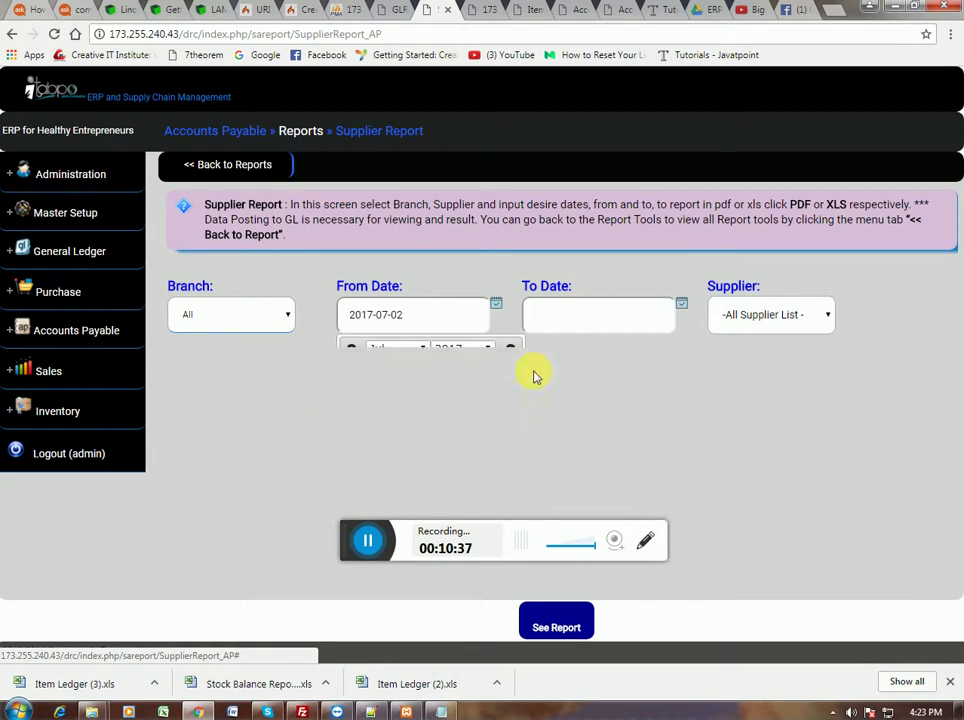
{"action": "left_click", "coordinate": [564, 327]}
{"action": "left_click", "coordinate": [572, 441]}
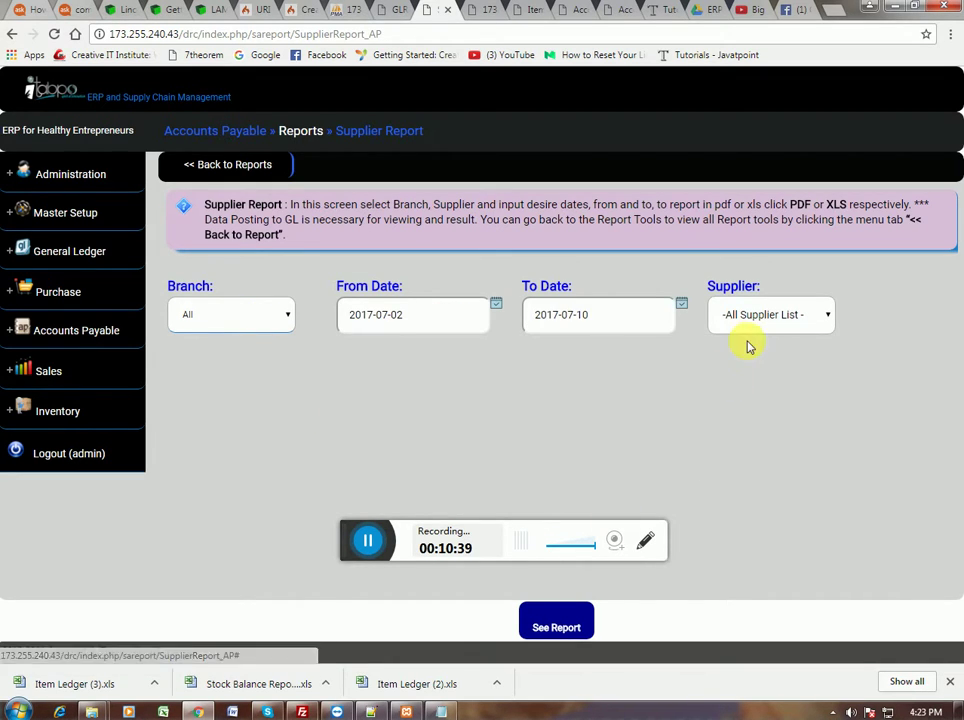
Generate the Supplier List Report, view its PDF version, close it and return to the Accounts Payable reports.
{"action": "left_click", "coordinate": [558, 627]}
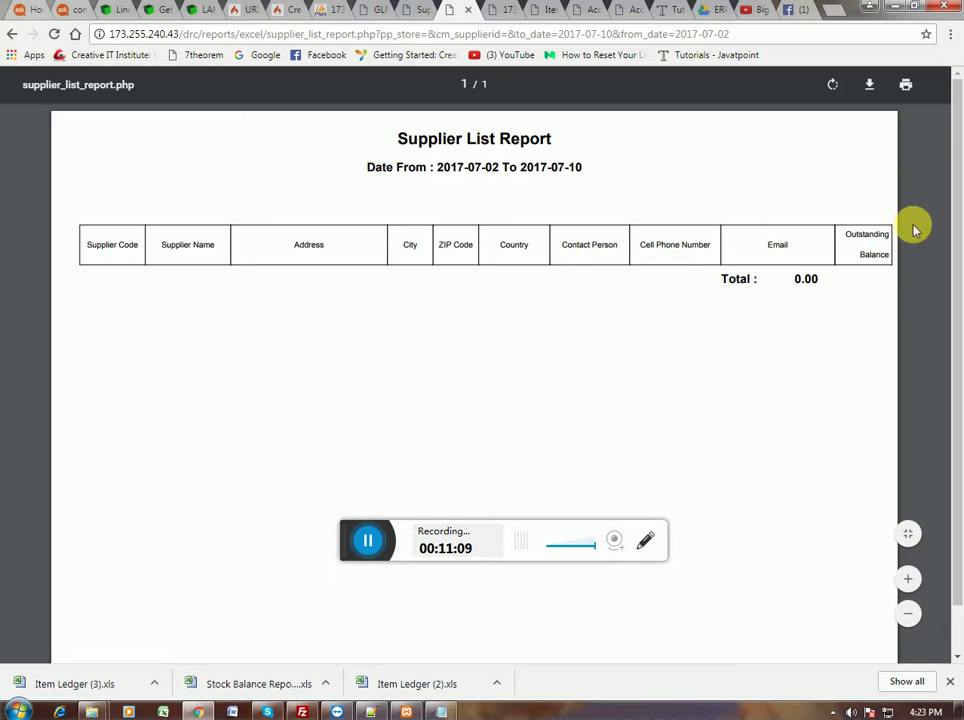
{"action": "left_click", "coordinate": [471, 11]}
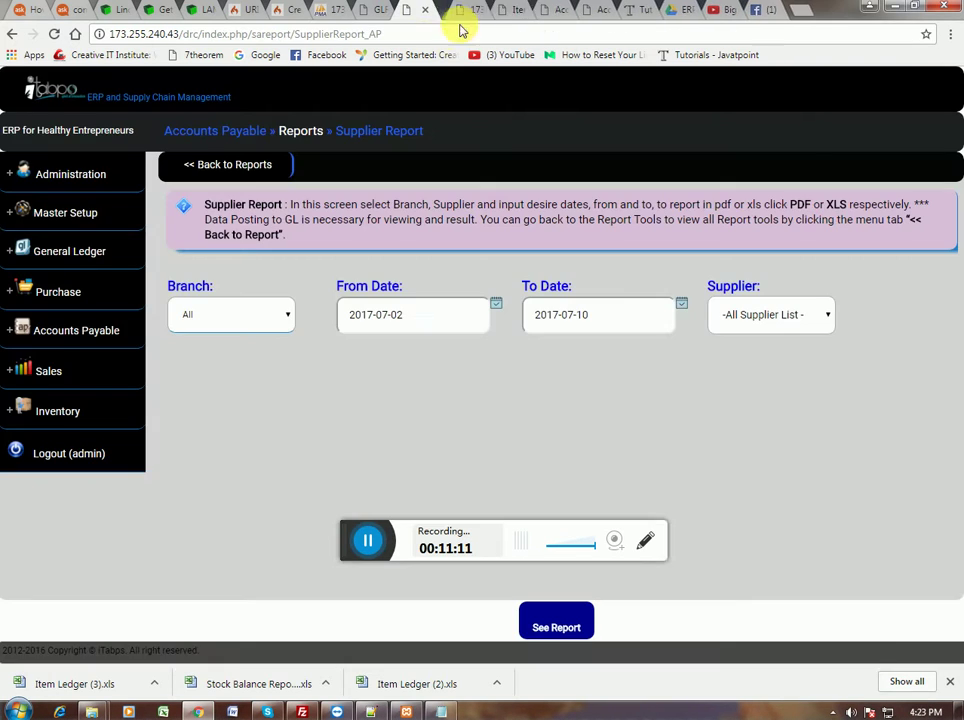
{"action": "left_click", "coordinate": [232, 166]}
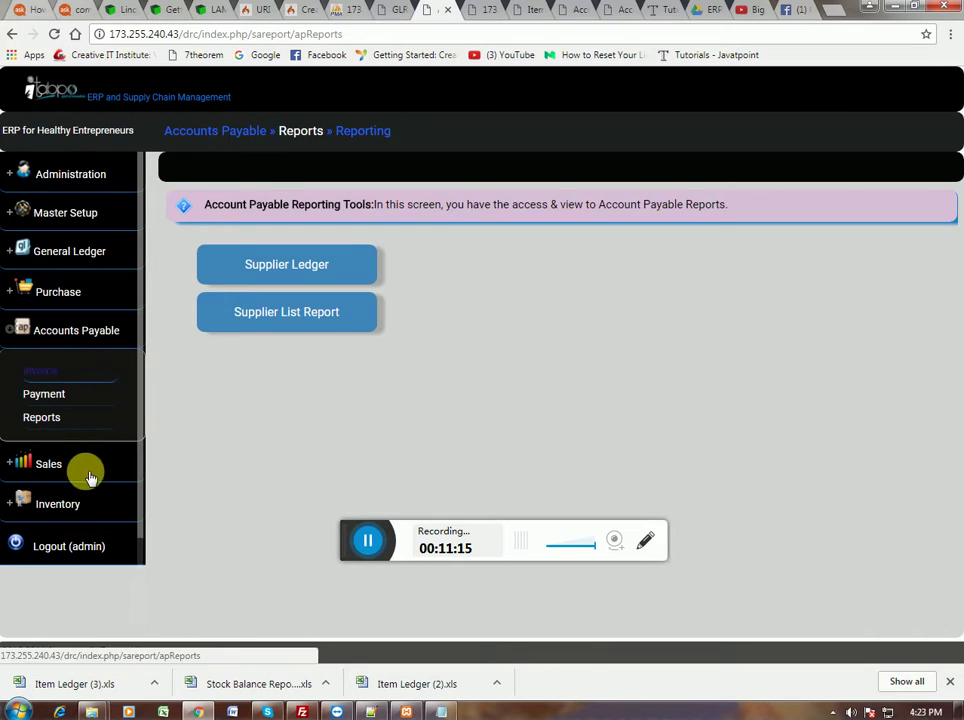
Open the Customer Ledger Report of Sales and set its period from 2017-06-25 to 2017-07-04 for all customers.
{"action": "left_click", "coordinate": [84, 480]}
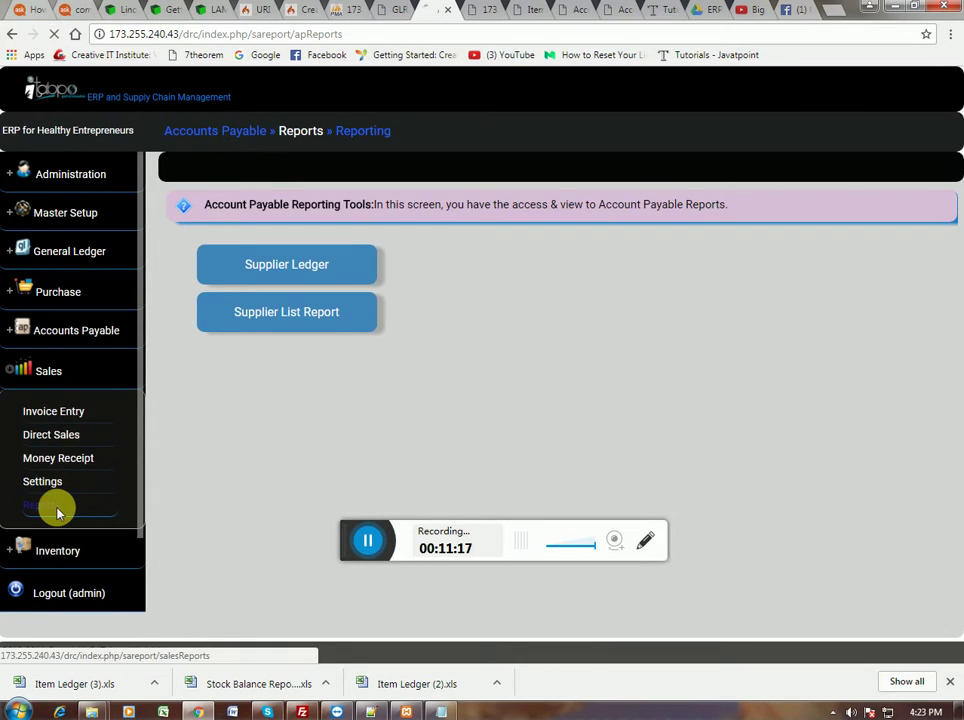
{"action": "left_click", "coordinate": [57, 510]}
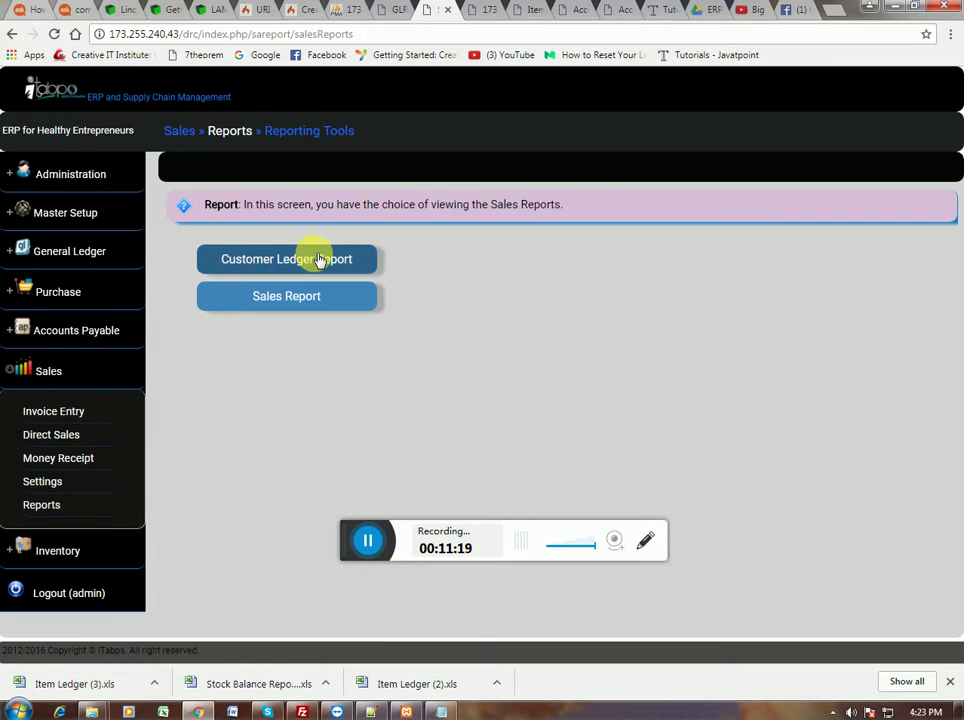
{"action": "left_click", "coordinate": [313, 259]}
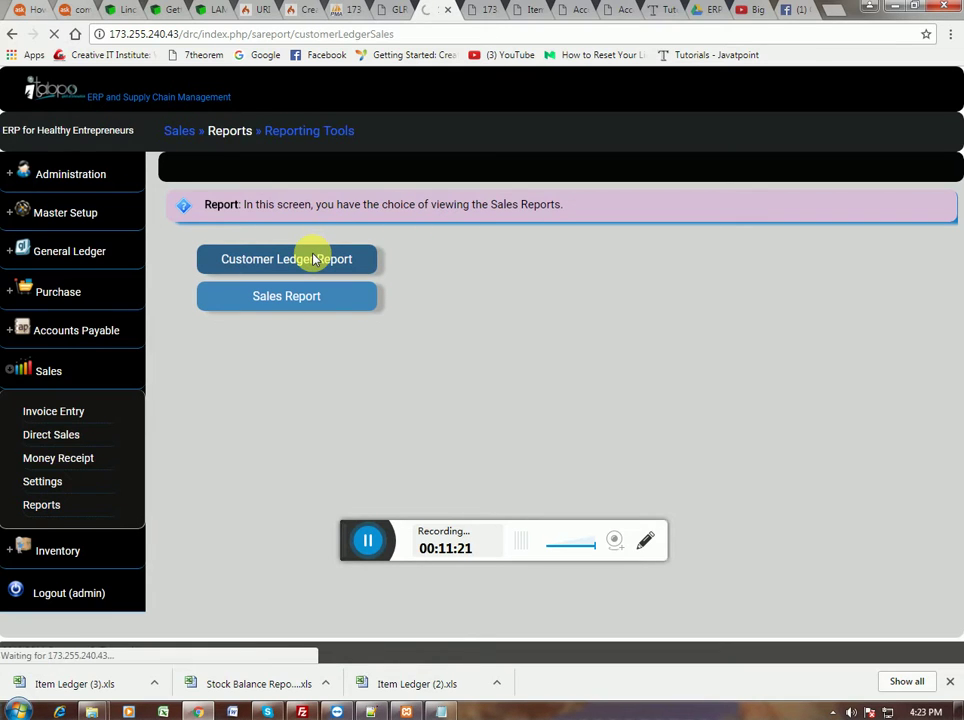
{"action": "left_click", "coordinate": [262, 298]}
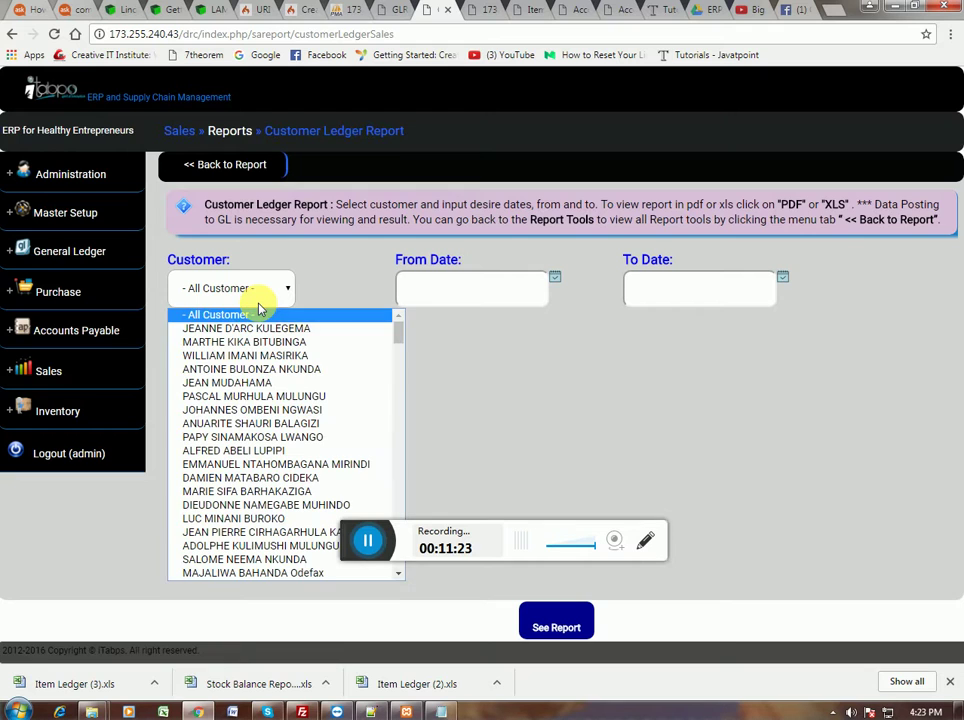
{"action": "left_click", "coordinate": [448, 338]}
{"action": "left_click", "coordinate": [502, 298]}
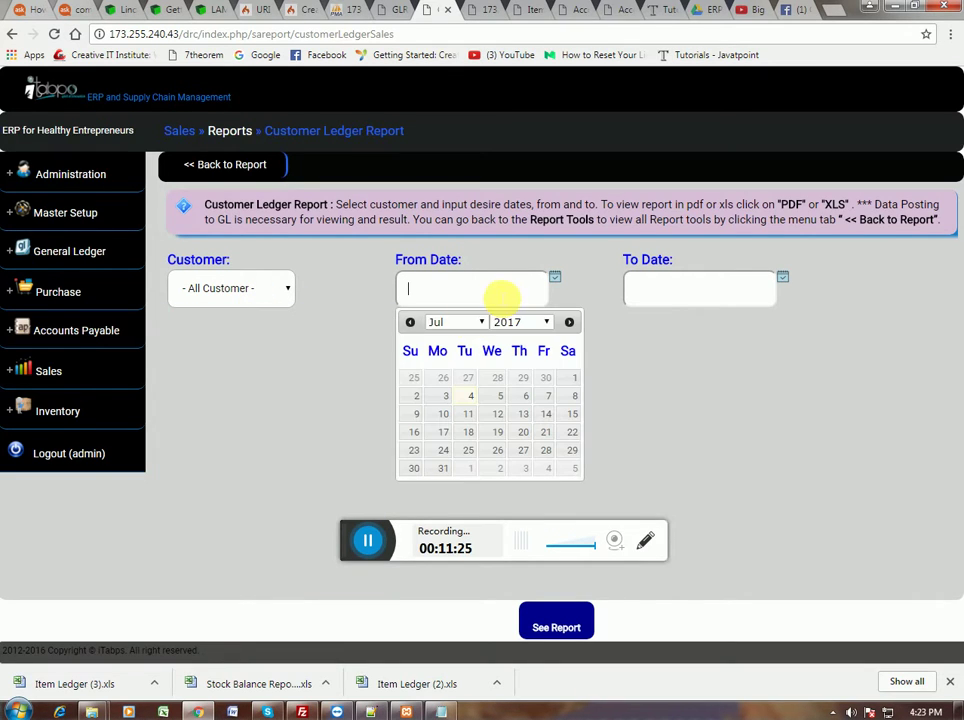
{"action": "left_click", "coordinate": [414, 379]}
{"action": "left_click", "coordinate": [688, 290]}
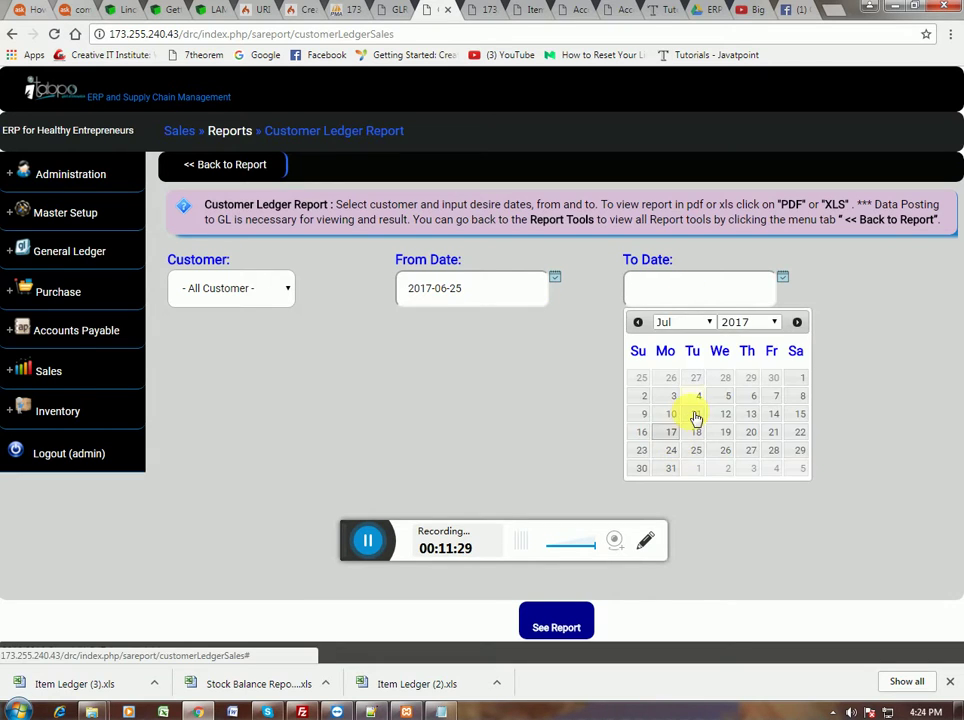
{"action": "left_click", "coordinate": [694, 398]}
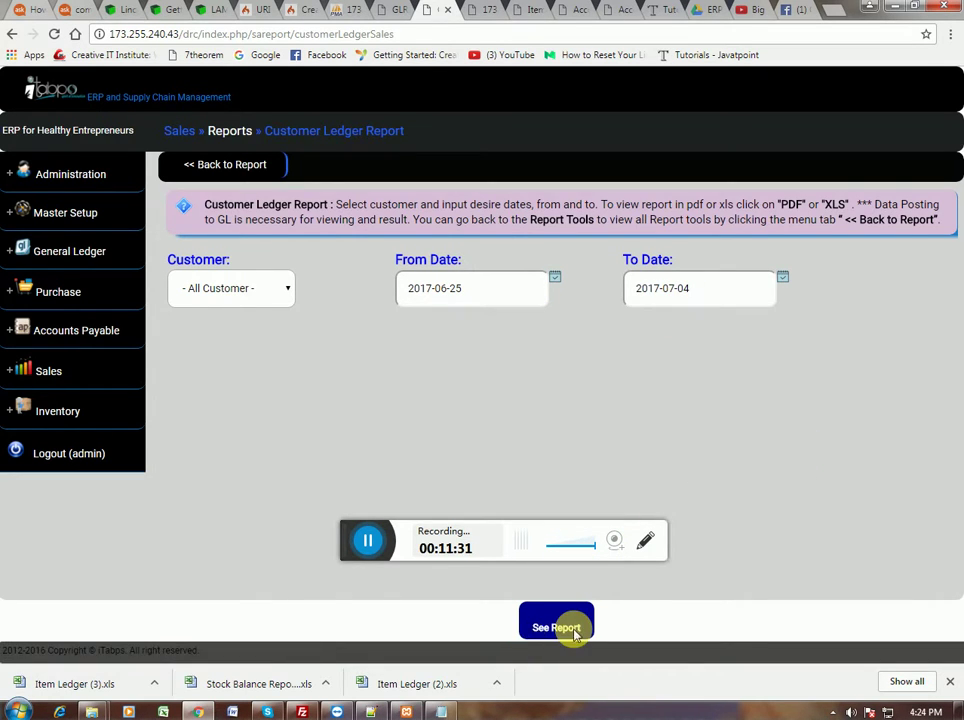
Generate the Customer Ledger for all customers, view its PDF version, close it and return to the Sales reports.
{"action": "left_click", "coordinate": [562, 628]}
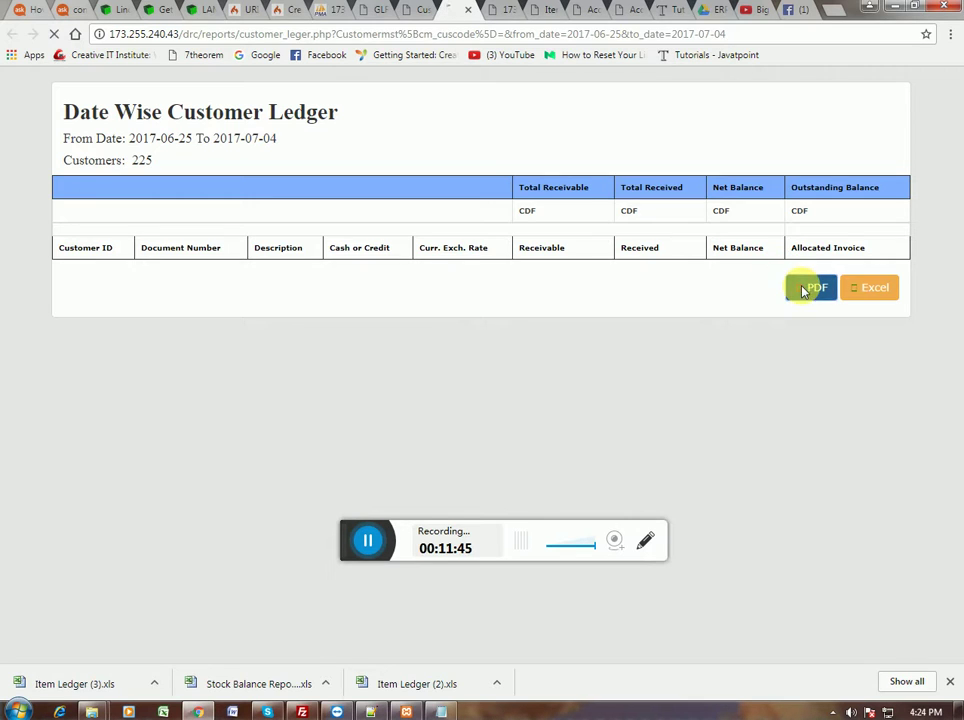
{"action": "left_click", "coordinate": [806, 288]}
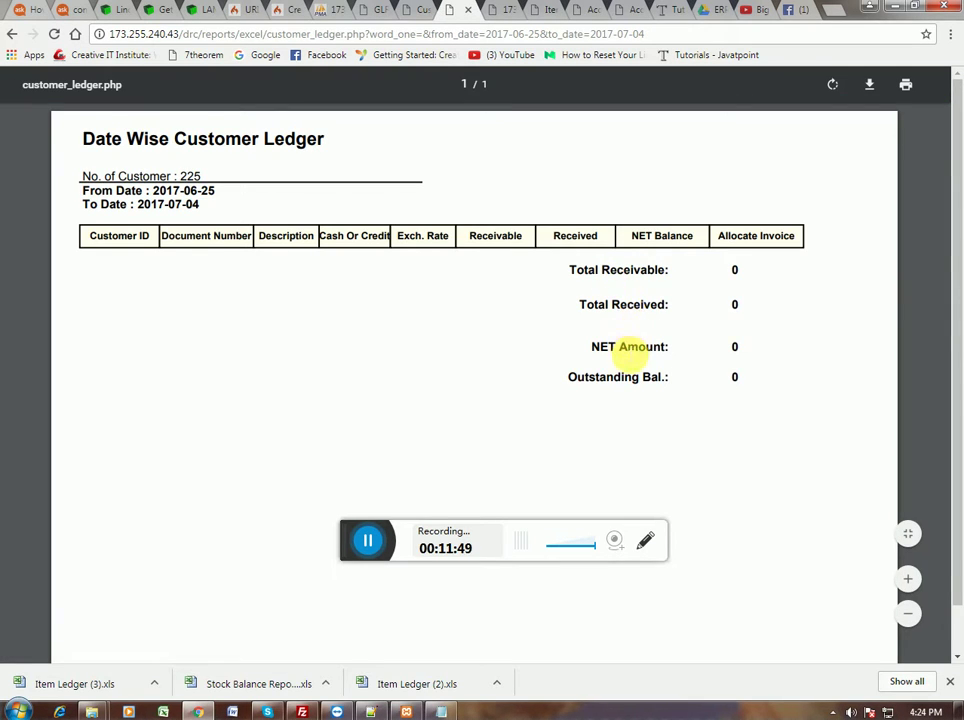
{"action": "left_click", "coordinate": [470, 11]}
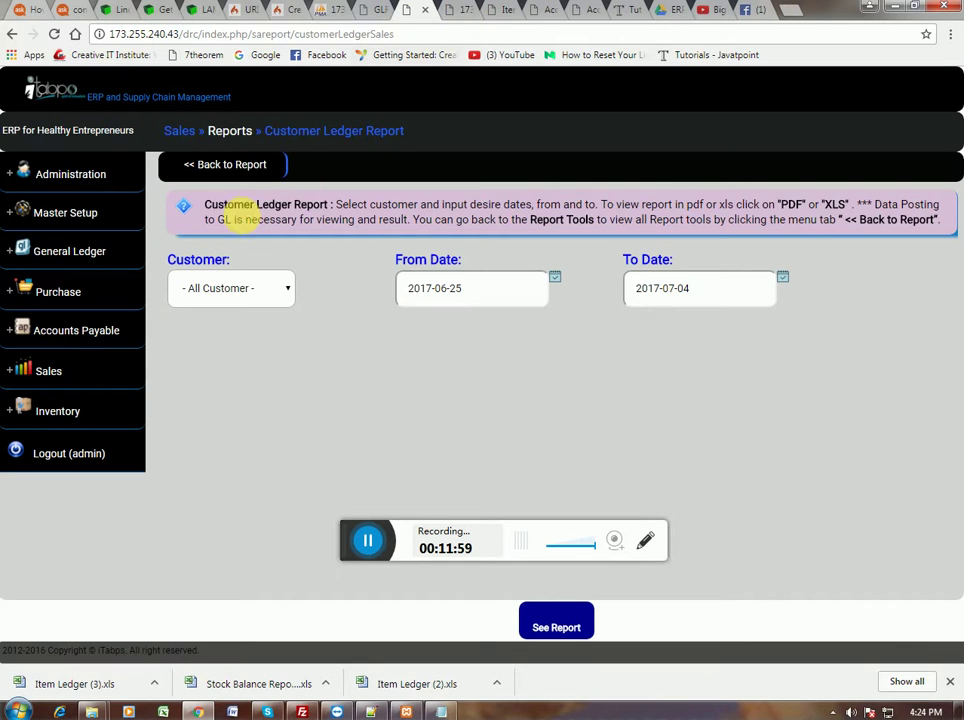
{"action": "left_click", "coordinate": [233, 172]}
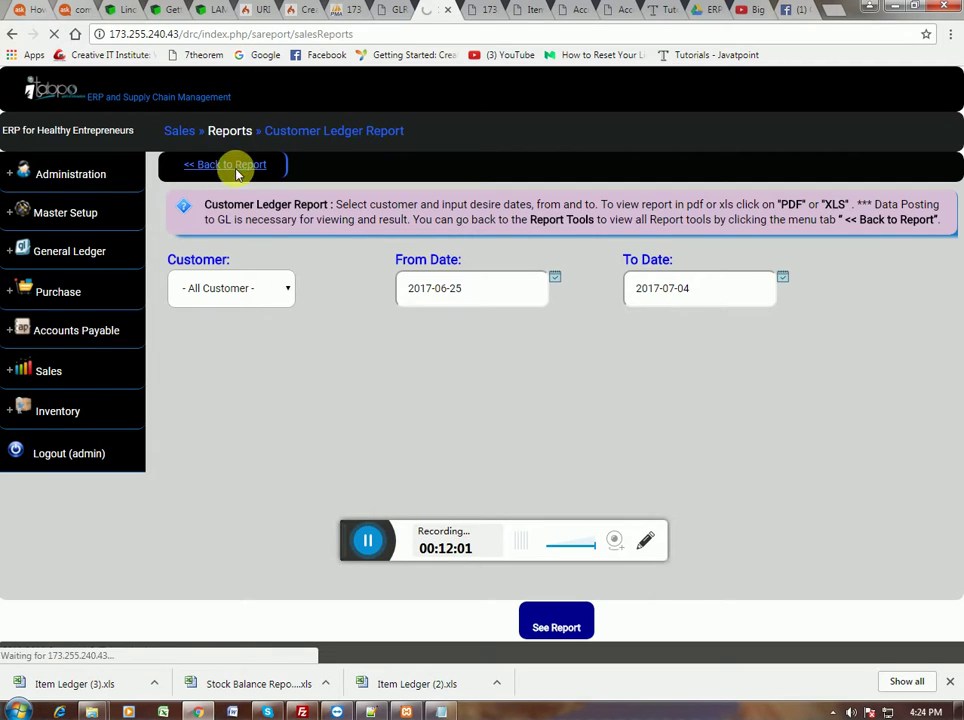
Open the Sales Report and set both From Date and To Date to 2017-06-25 for all branches and customer types.
{"action": "left_click", "coordinate": [319, 302]}
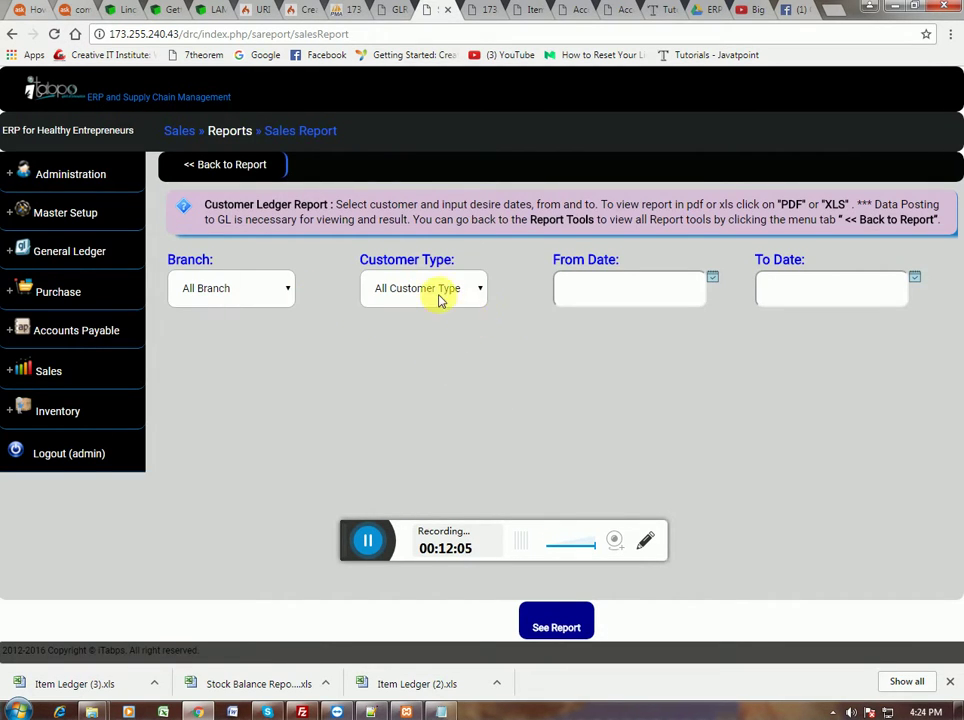
{"action": "left_click", "coordinate": [440, 301]}
{"action": "left_click", "coordinate": [591, 312]}
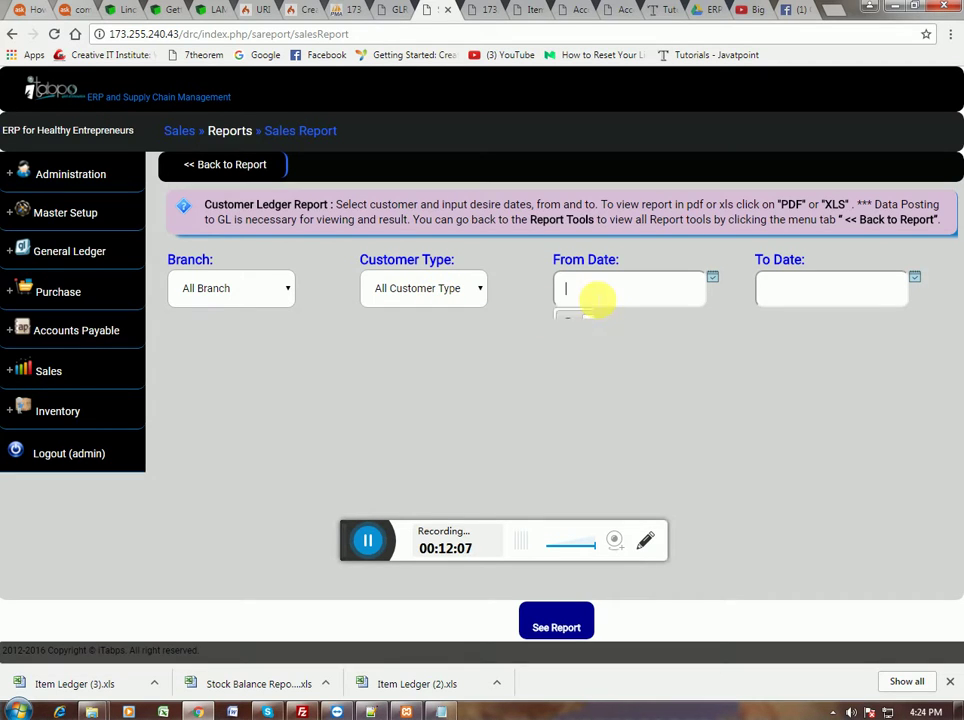
{"action": "left_click", "coordinate": [570, 377]}
{"action": "left_click", "coordinate": [773, 294]}
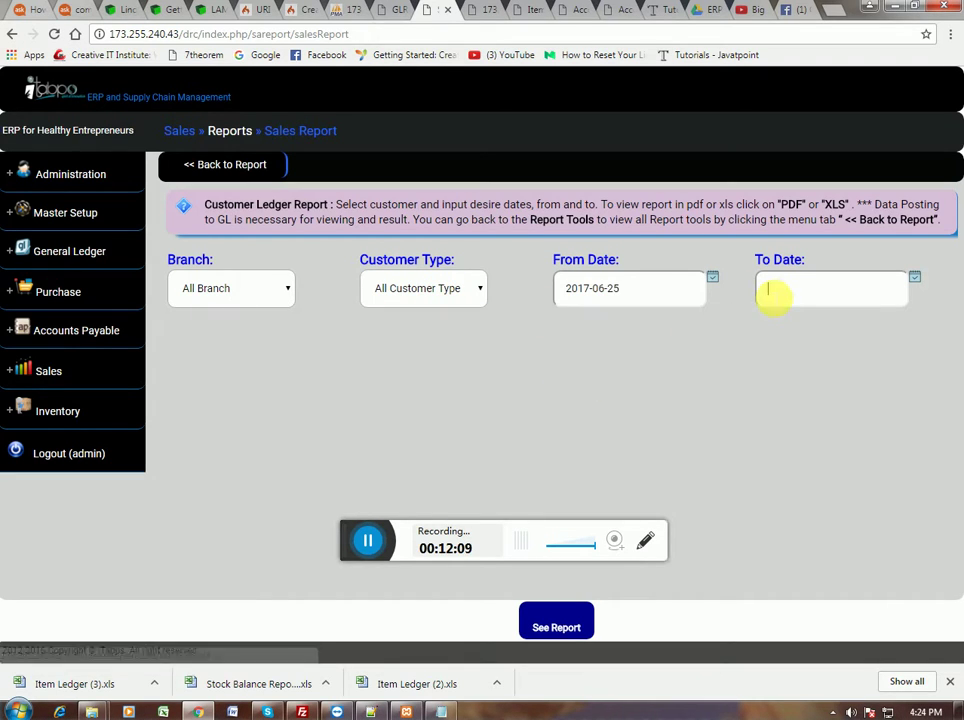
{"action": "left_click", "coordinate": [769, 377]}
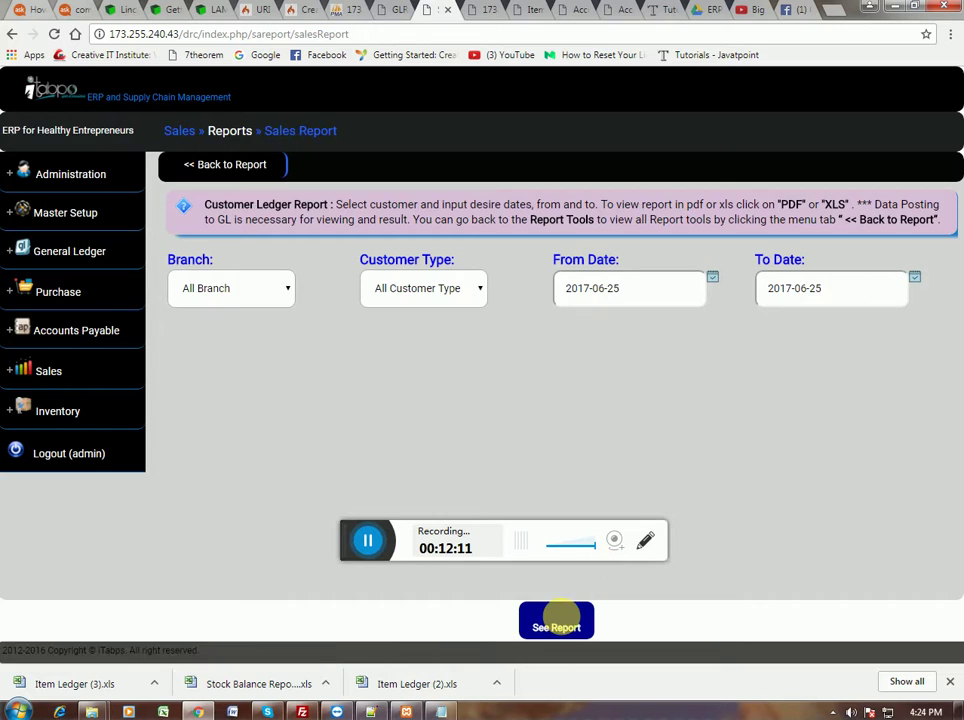
Generate the Sales Report, view its PDF version, close it and return to the Sales reports.
{"action": "left_click", "coordinate": [556, 624]}
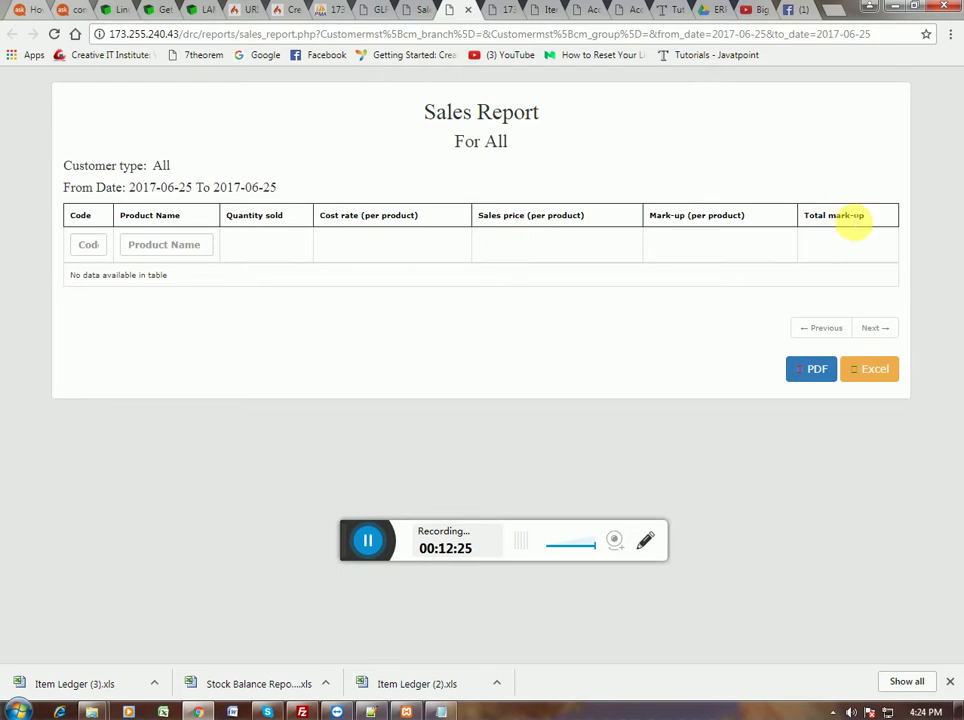
{"action": "left_click", "coordinate": [820, 372]}
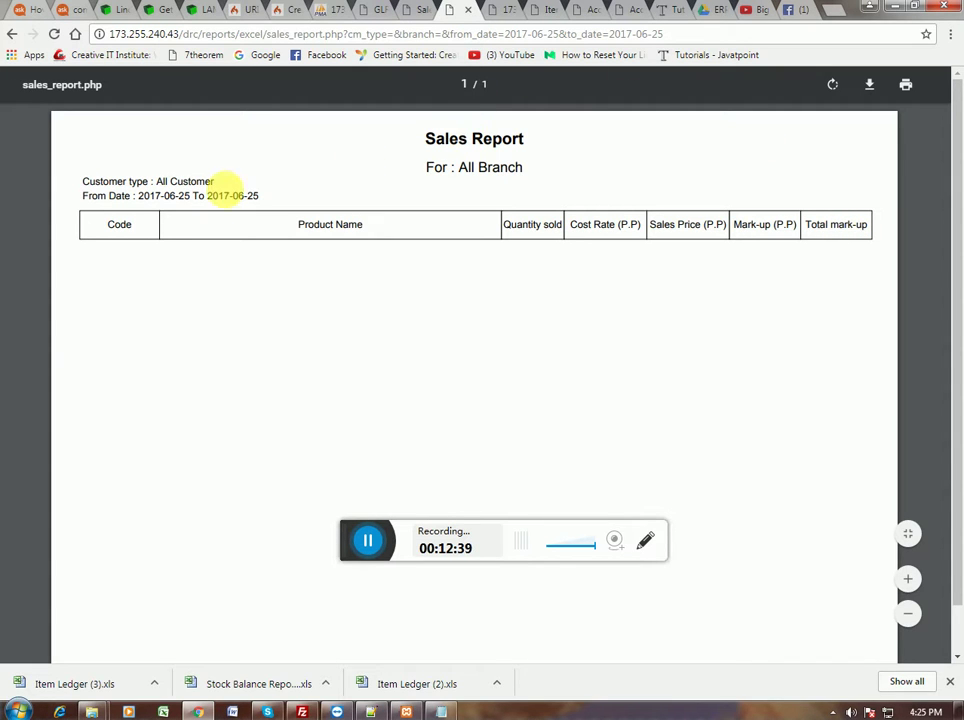
{"action": "left_click_drag", "start_coordinate": [158, 181], "coordinate": [455, 33]}
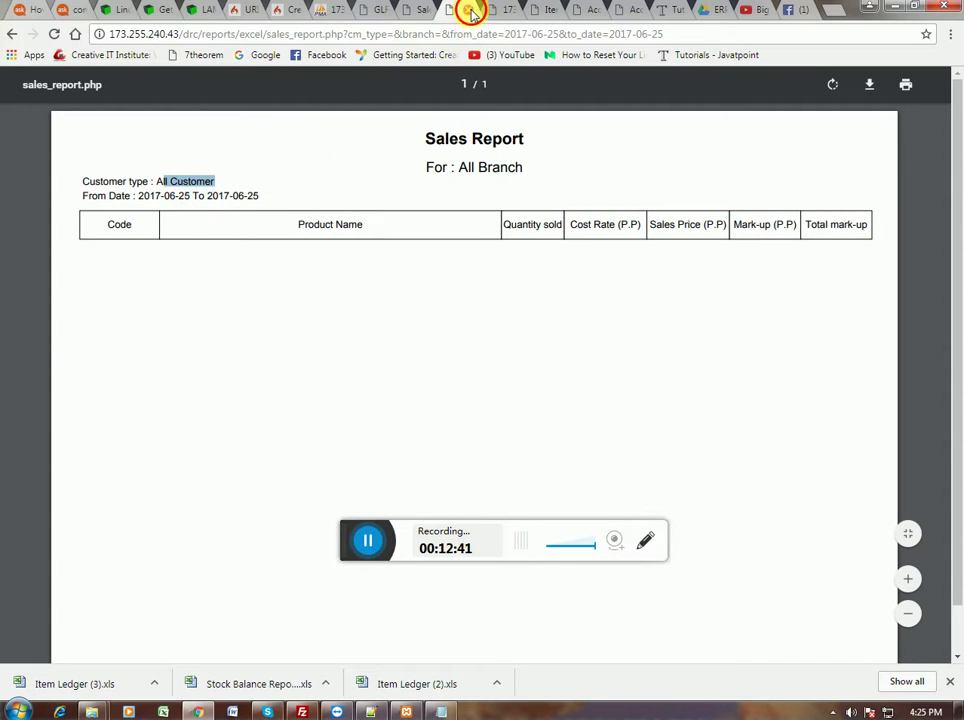
{"action": "left_click", "coordinate": [472, 12]}
{"action": "left_click", "coordinate": [235, 167]}
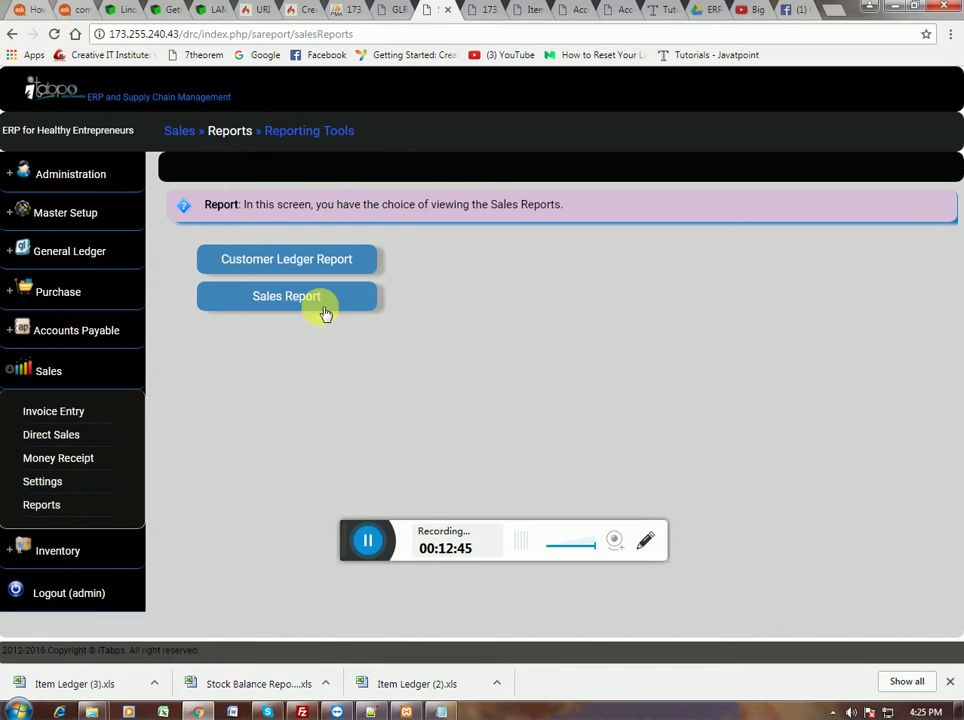
{"action": "left_click", "coordinate": [326, 313]}
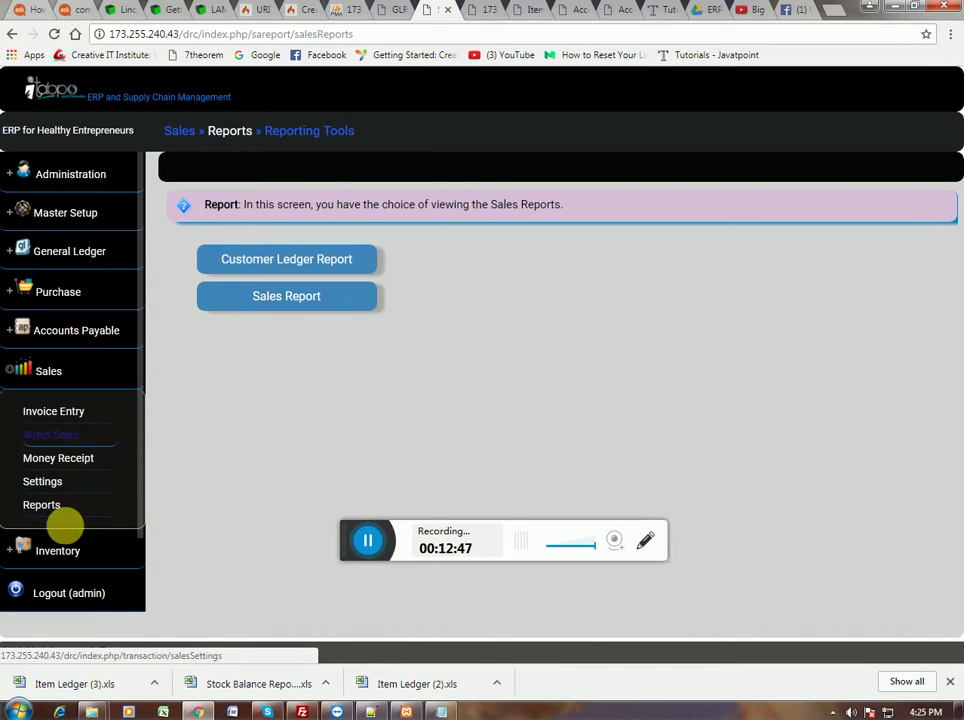
Open the Item Ledger report of Inventory and choose Rajshahi zone as its branch.
{"action": "left_click", "coordinate": [62, 553]}
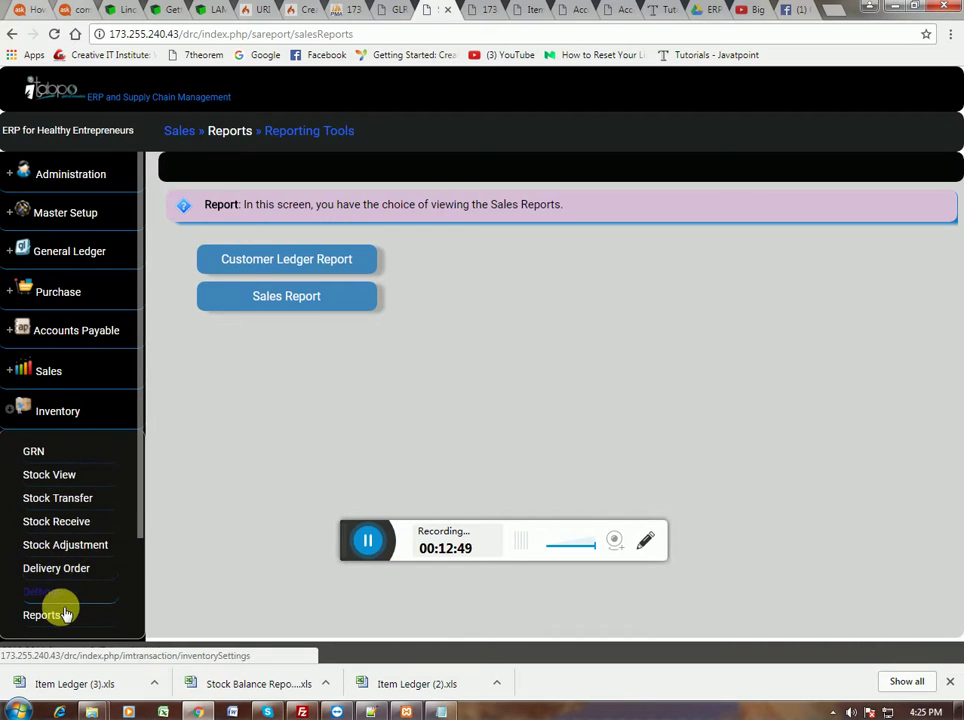
{"action": "left_click", "coordinate": [48, 615]}
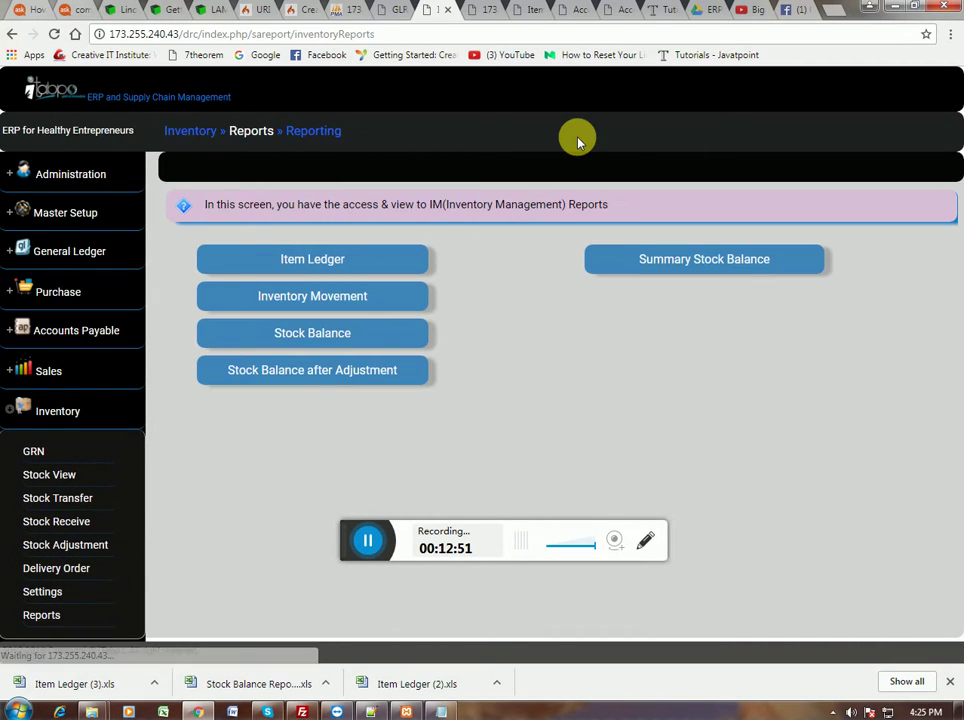
{"action": "left_click", "coordinate": [398, 256]}
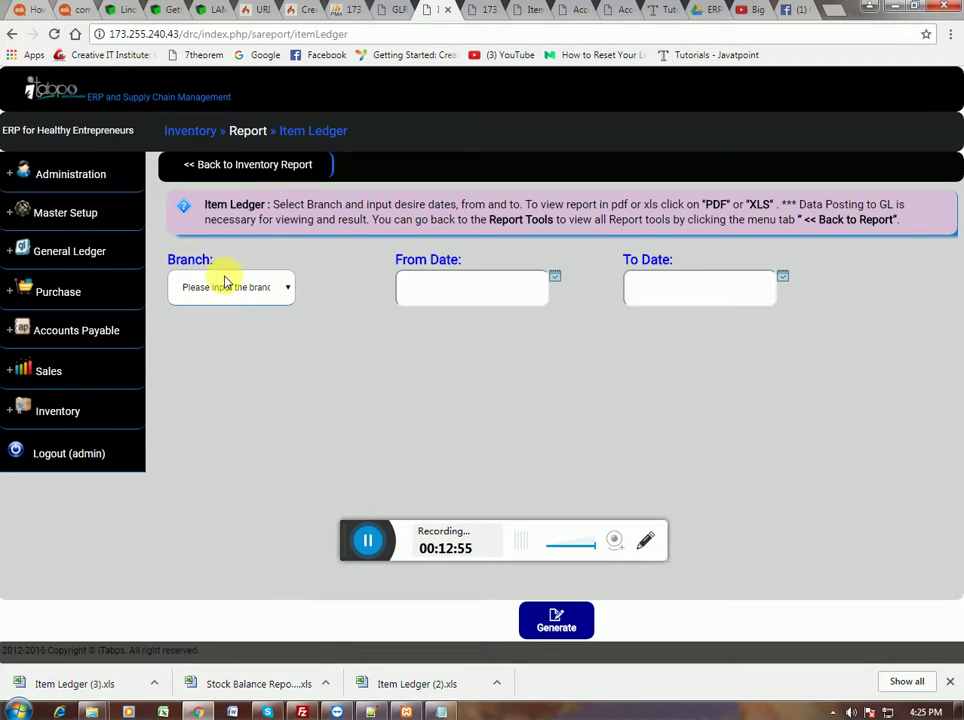
{"action": "left_click", "coordinate": [238, 296]}
{"action": "left_click", "coordinate": [245, 323]}
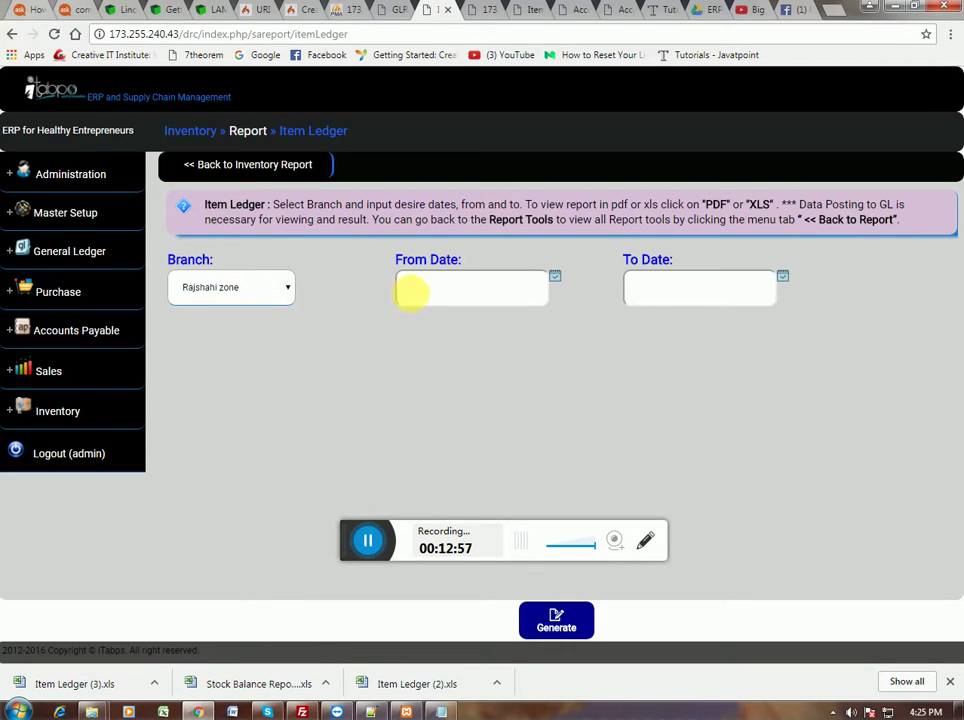
Set the Item Ledger's period from 2017-06-25 to 2017-07-04 and generate the report.
{"action": "left_click", "coordinate": [415, 296]}
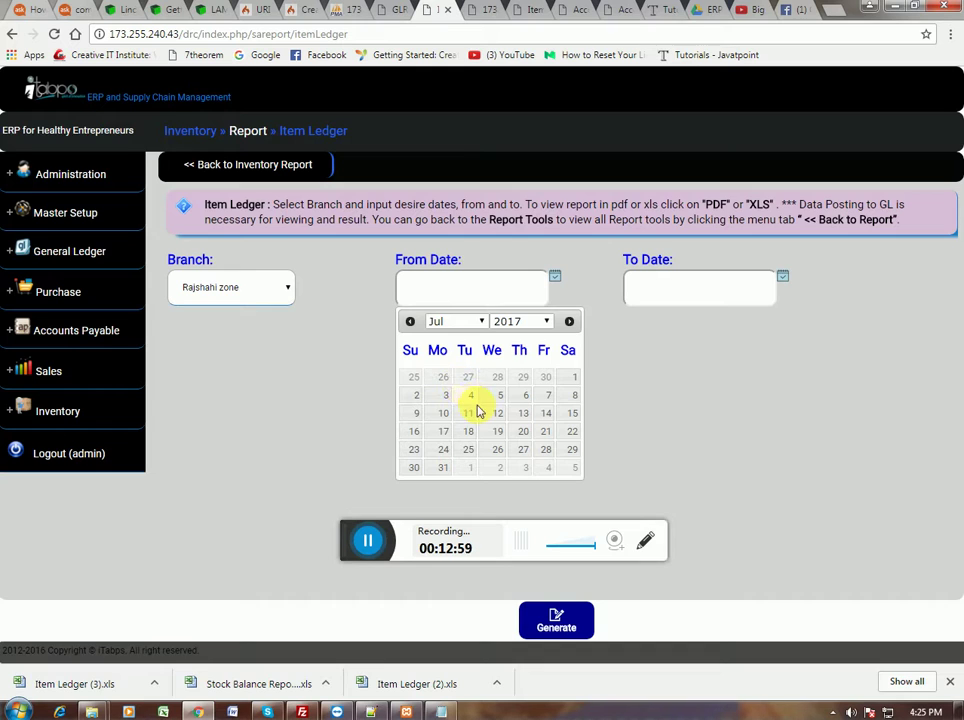
{"action": "left_click", "coordinate": [412, 377]}
{"action": "left_click", "coordinate": [633, 298]}
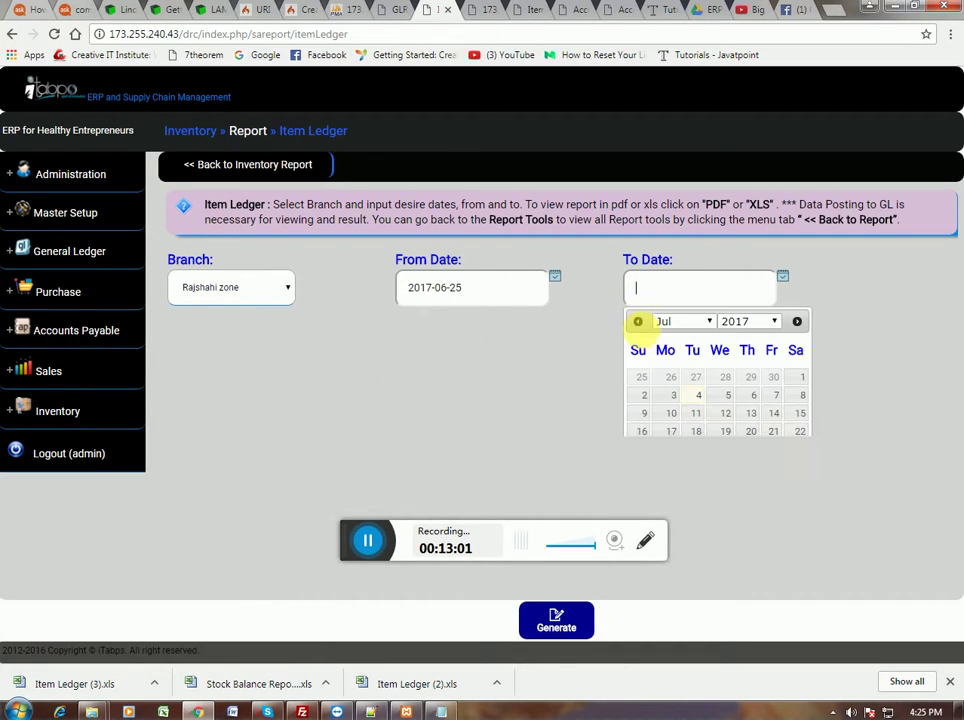
{"action": "left_click", "coordinate": [697, 396]}
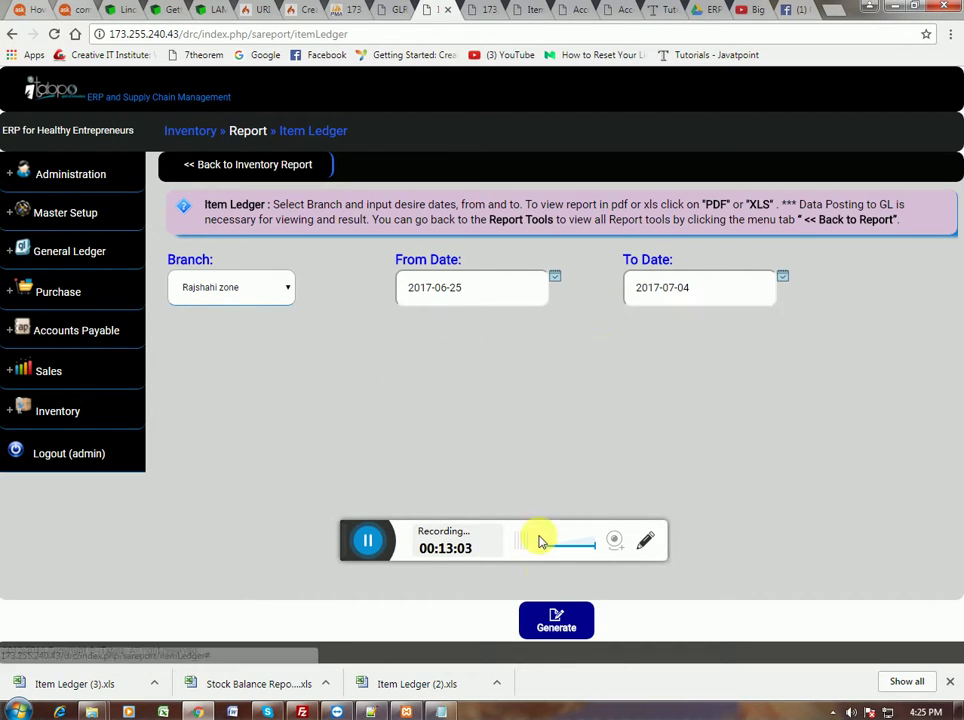
{"action": "left_click", "coordinate": [566, 625]}
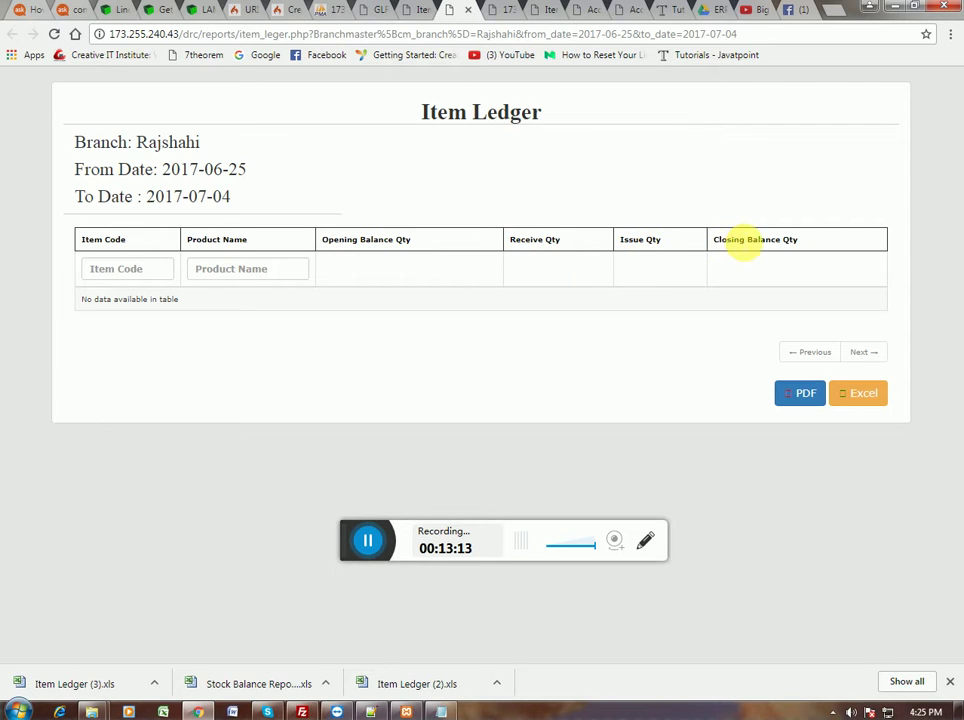
View the PDF version of the Item Ledger, close it and return to the Inventory reports.
{"action": "left_click", "coordinate": [818, 405]}
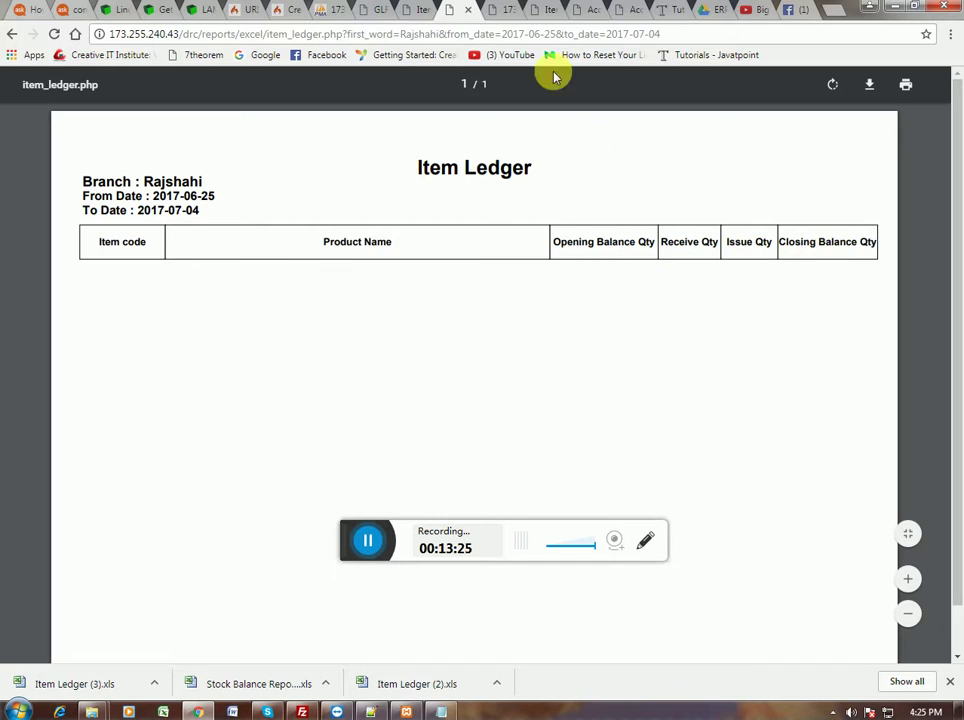
{"action": "left_click", "coordinate": [473, 11]}
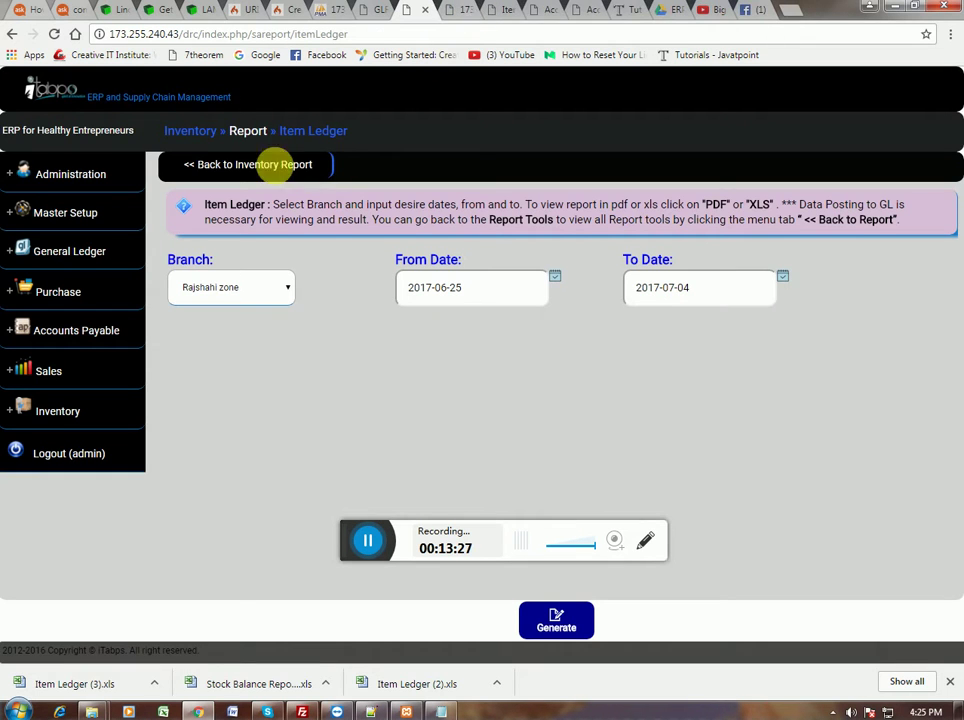
{"action": "left_click", "coordinate": [232, 166]}
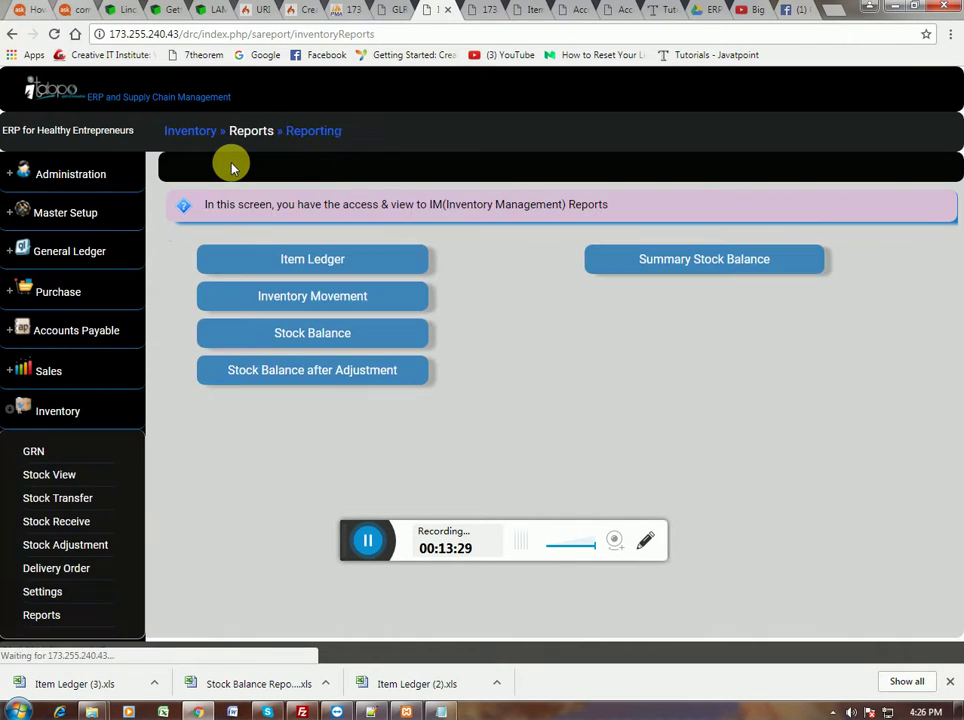
Open the Inventory Movement report and choose Rajshahi zone as its branch.
{"action": "left_click", "coordinate": [268, 297]}
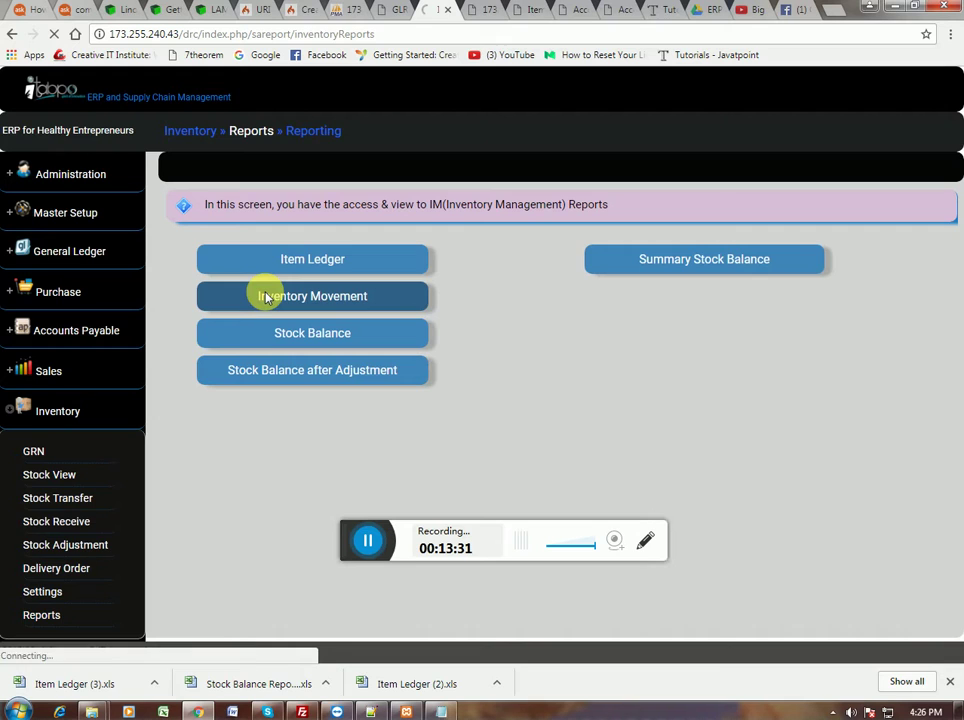
{"action": "left_click", "coordinate": [254, 302]}
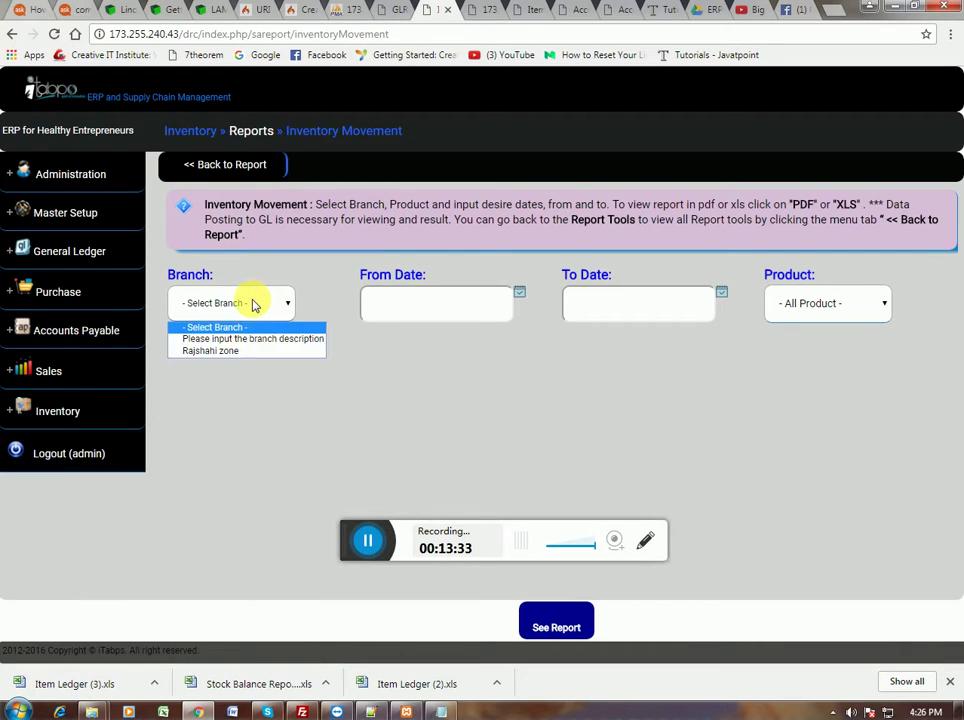
{"action": "left_click", "coordinate": [252, 303]}
{"action": "left_click", "coordinate": [252, 303]}
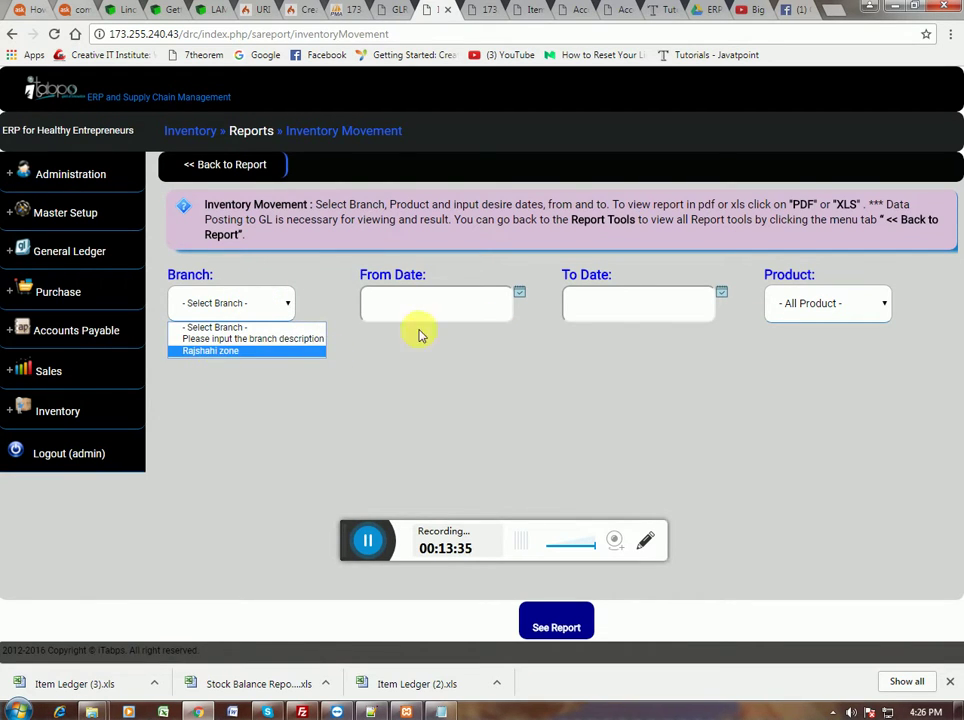
{"action": "left_click", "coordinate": [233, 352]}
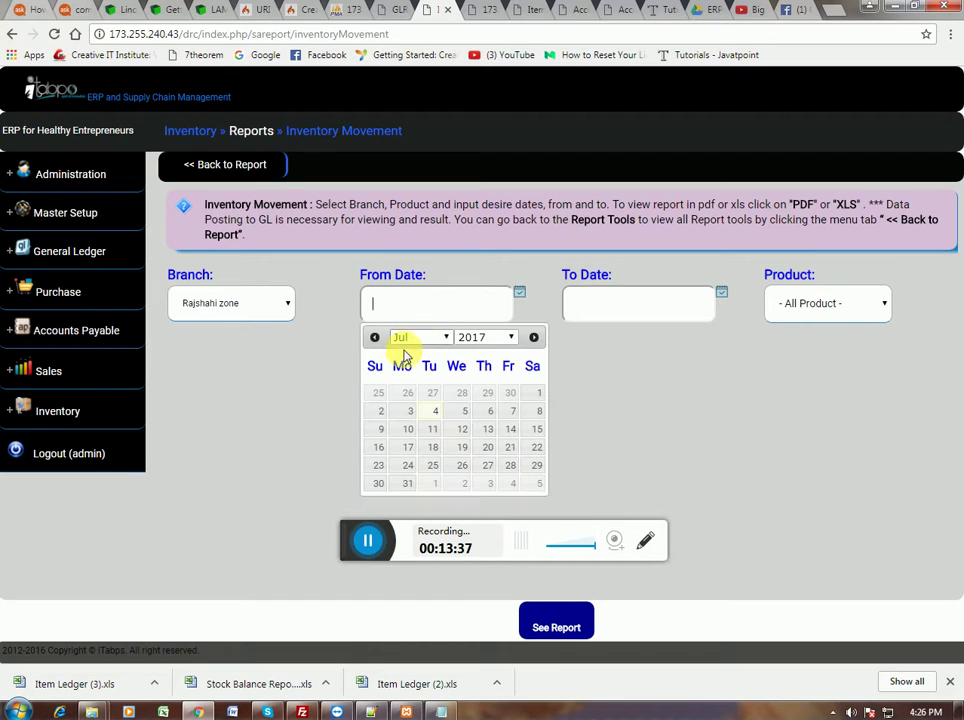
Set the Inventory Movement period from 2017-06-25 to 2017-07-04 and generate the report for all products.
{"action": "left_click", "coordinate": [378, 393]}
{"action": "left_click", "coordinate": [667, 318]}
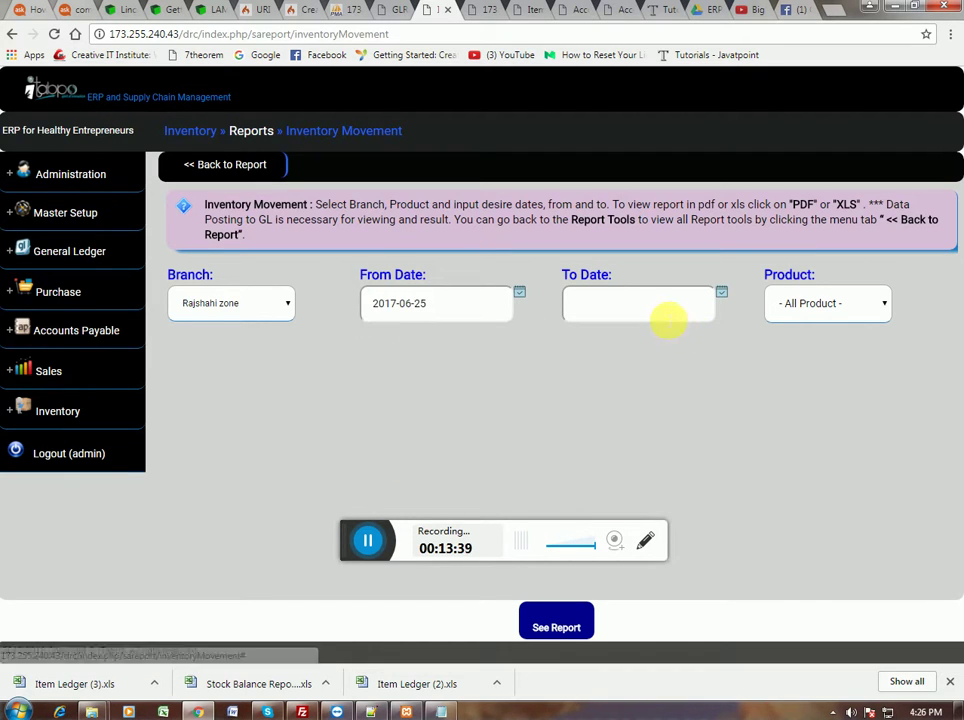
{"action": "left_click", "coordinate": [631, 413]}
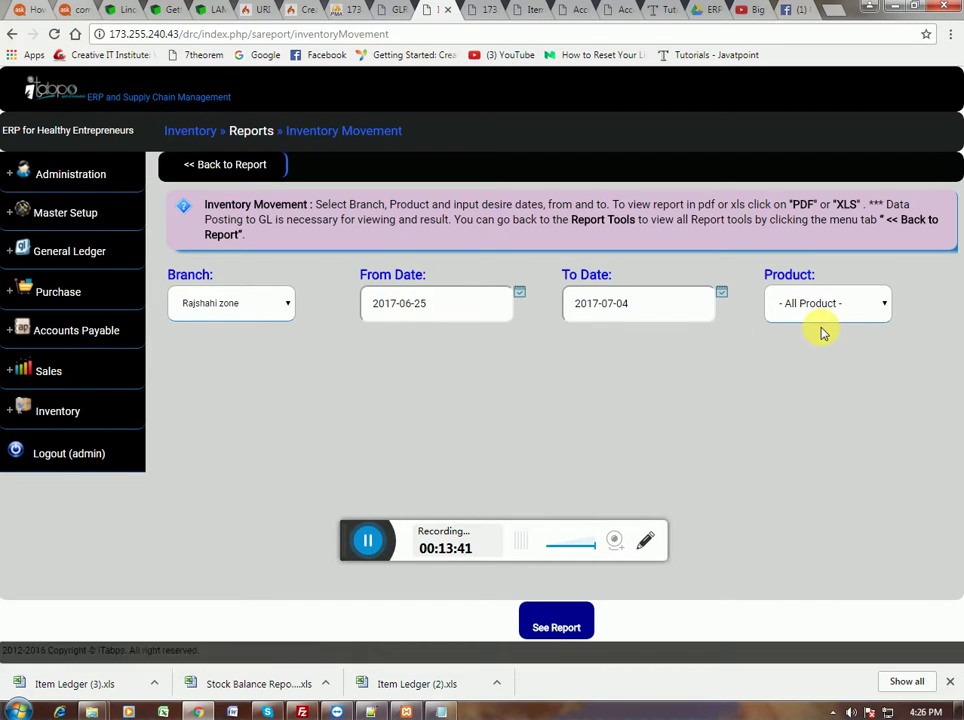
{"action": "left_click", "coordinate": [545, 627]}
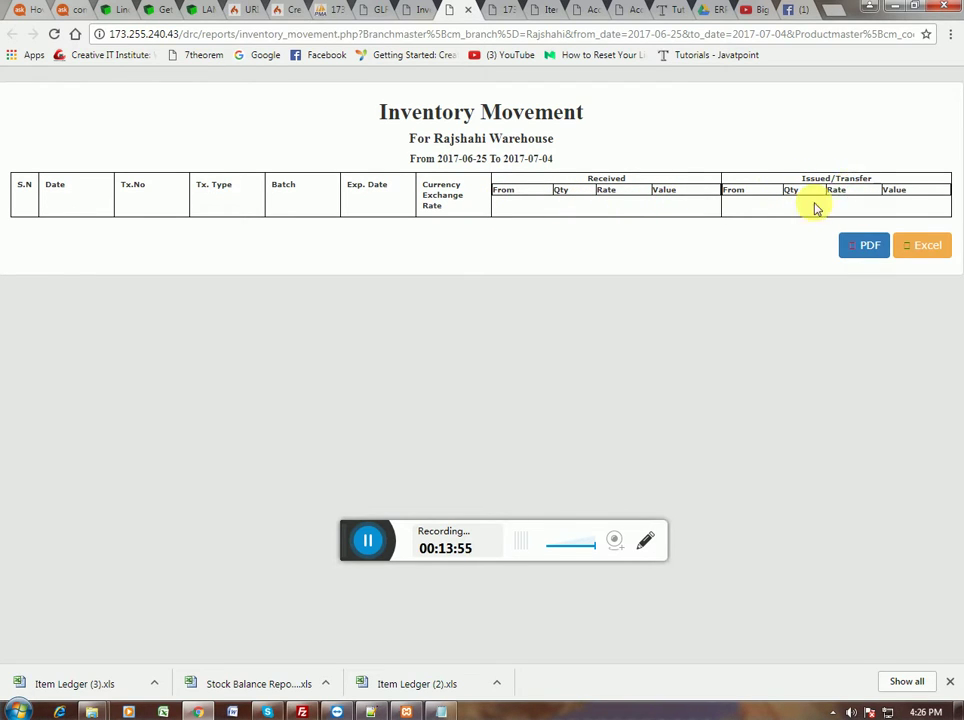
View the PDF version of the Inventory Movement report, close it and return to the Inventory reports.
{"action": "left_click", "coordinate": [866, 237]}
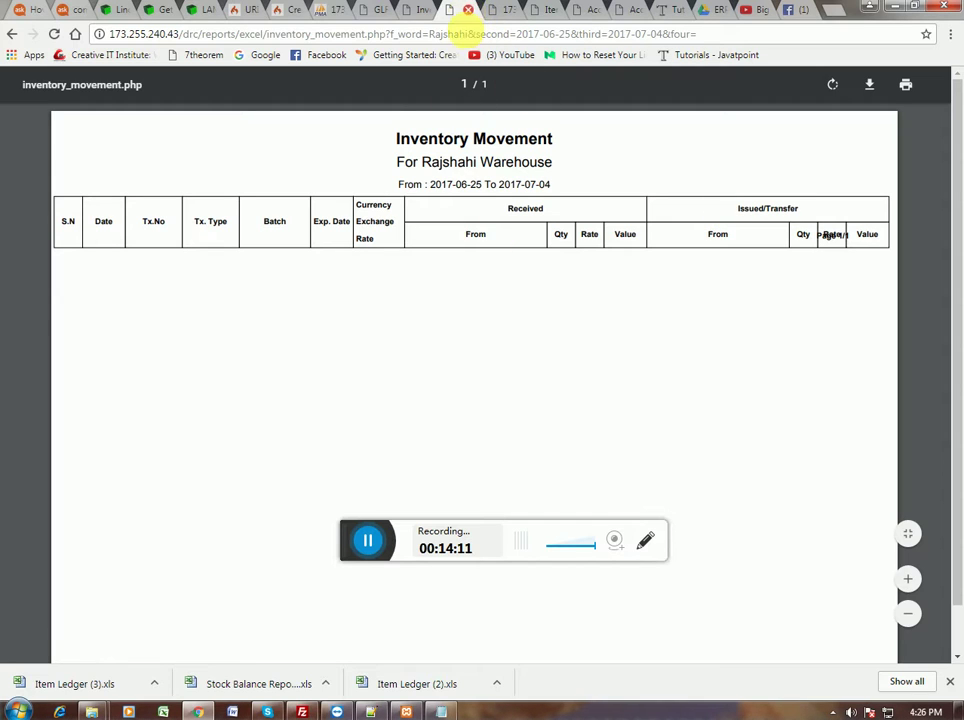
{"action": "left_click_drag", "start_coordinate": [424, 162], "coordinate": [521, 162]}
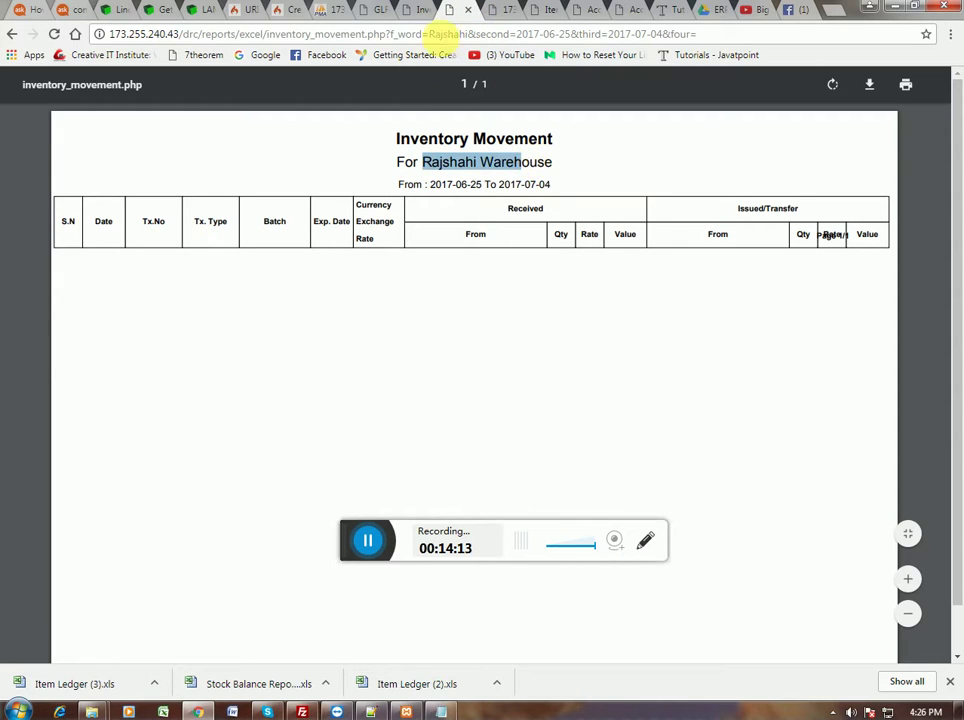
{"action": "left_click", "coordinate": [471, 12]}
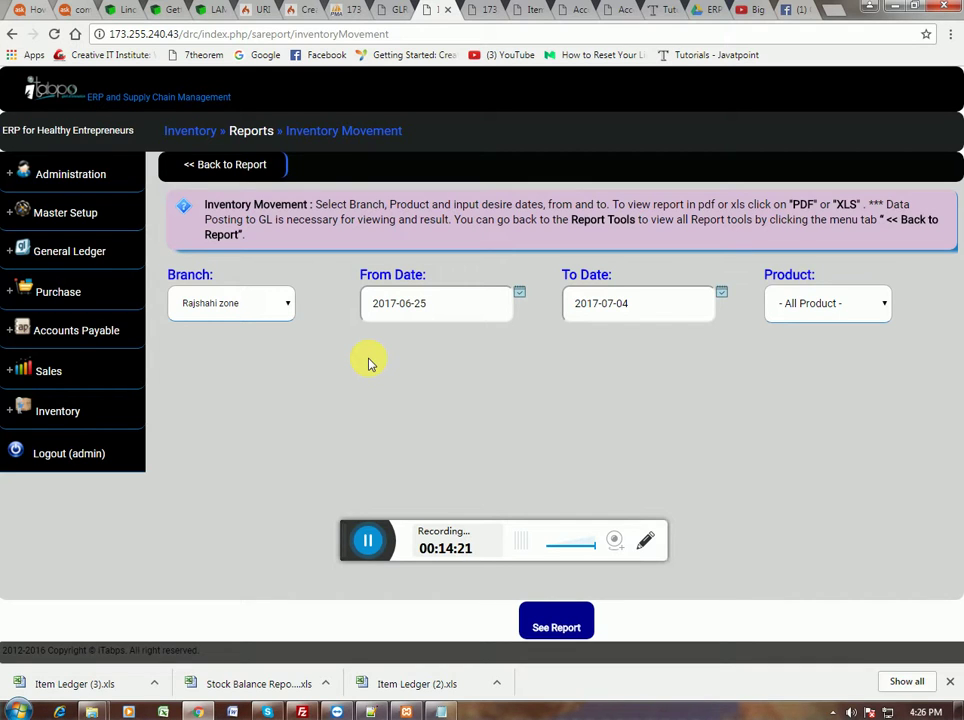
{"action": "left_click", "coordinate": [240, 168]}
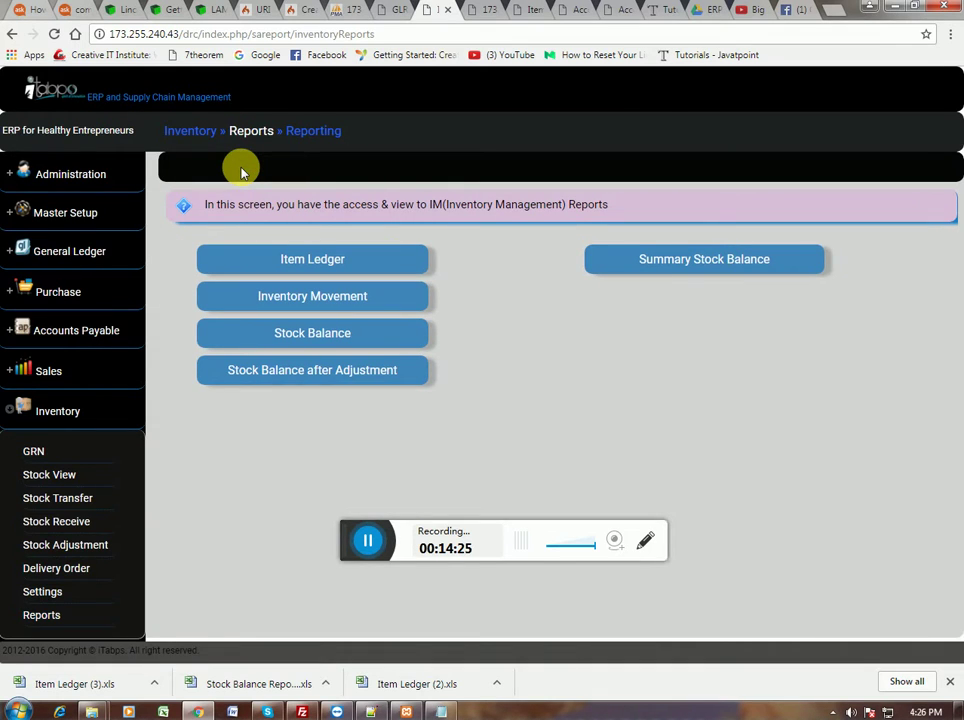
Generate the Stock Balance report for the Rajshahi zone branch as at 2017-07-03.
{"action": "left_click", "coordinate": [270, 338]}
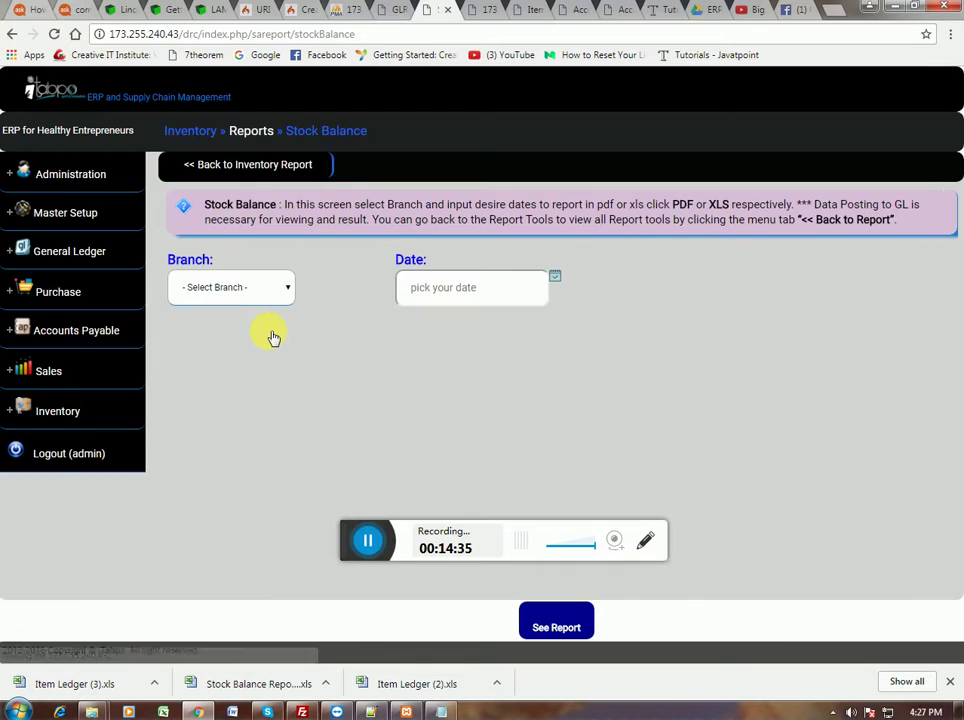
{"action": "left_click", "coordinate": [256, 288]}
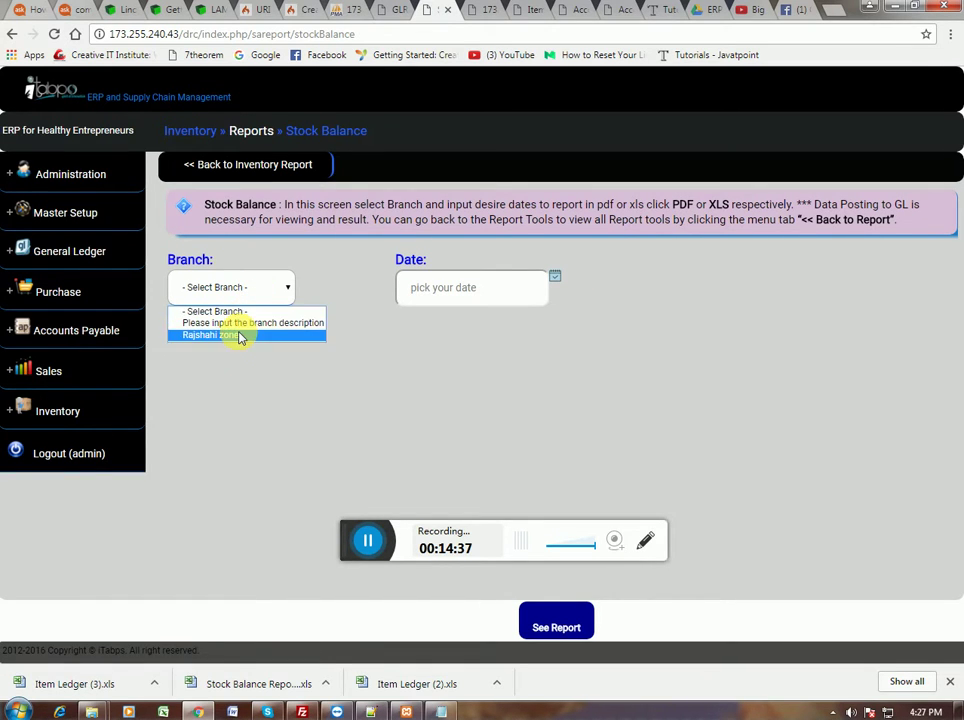
{"action": "left_click", "coordinate": [240, 334]}
{"action": "left_click", "coordinate": [425, 295]}
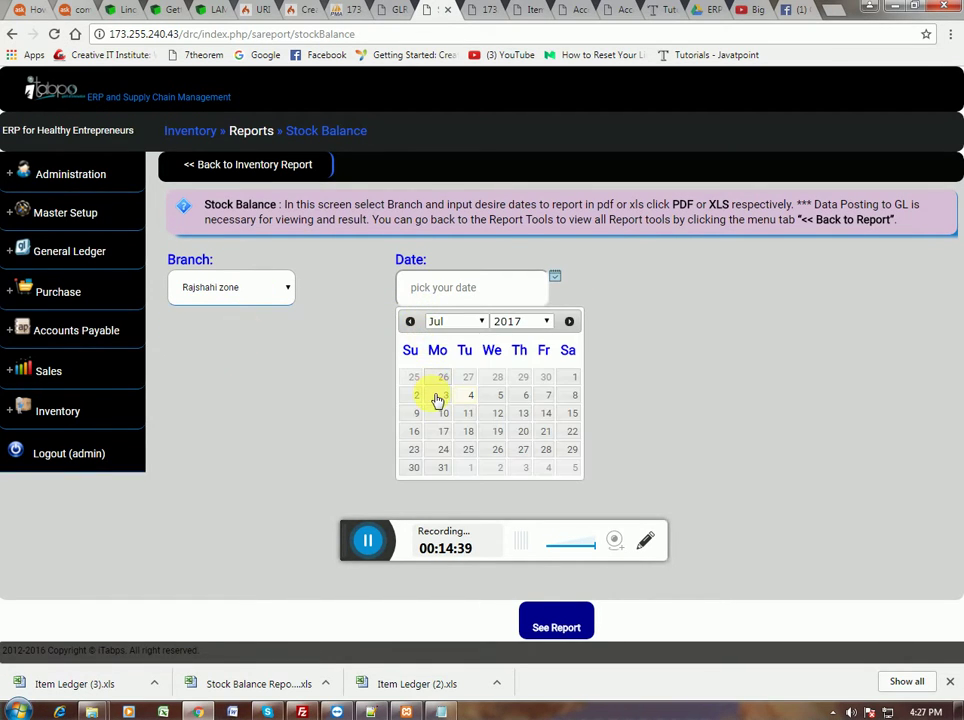
{"action": "left_click", "coordinate": [434, 396]}
{"action": "left_click", "coordinate": [545, 628]}
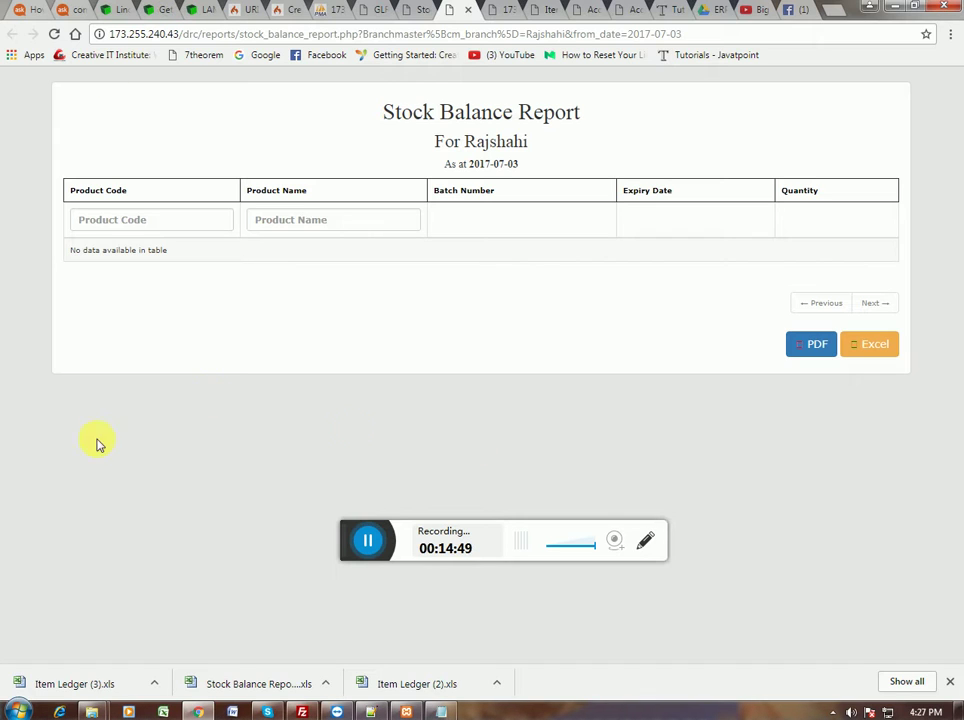
View the PDF version of the Stock Balance report, close it and return to the Inventory reports.
{"action": "left_click", "coordinate": [819, 350]}
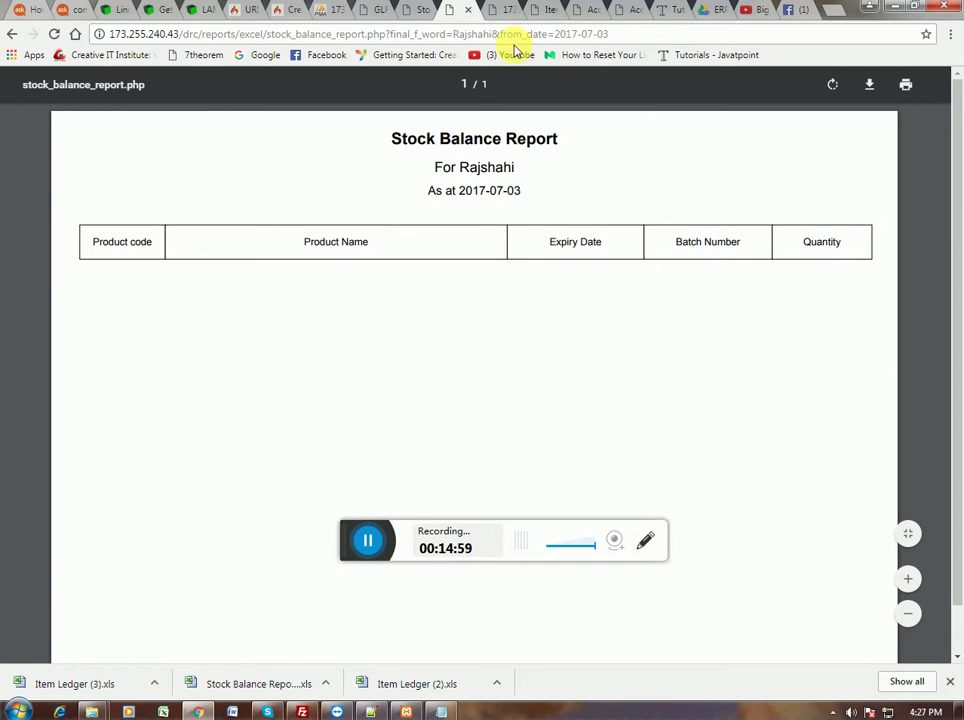
{"action": "left_click", "coordinate": [469, 13]}
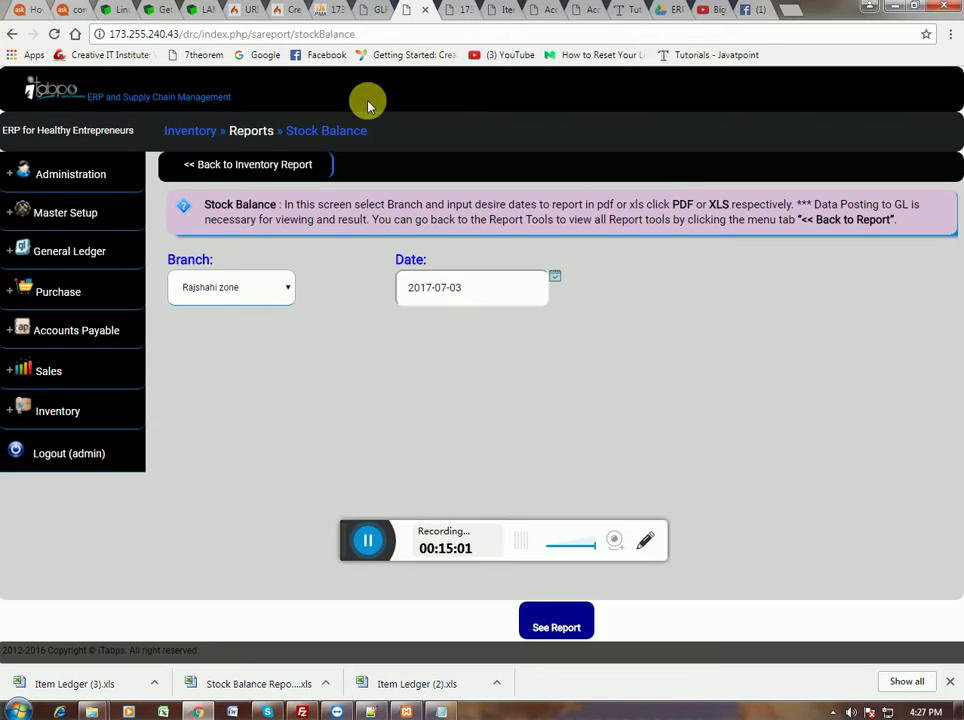
{"action": "left_click", "coordinate": [258, 173]}
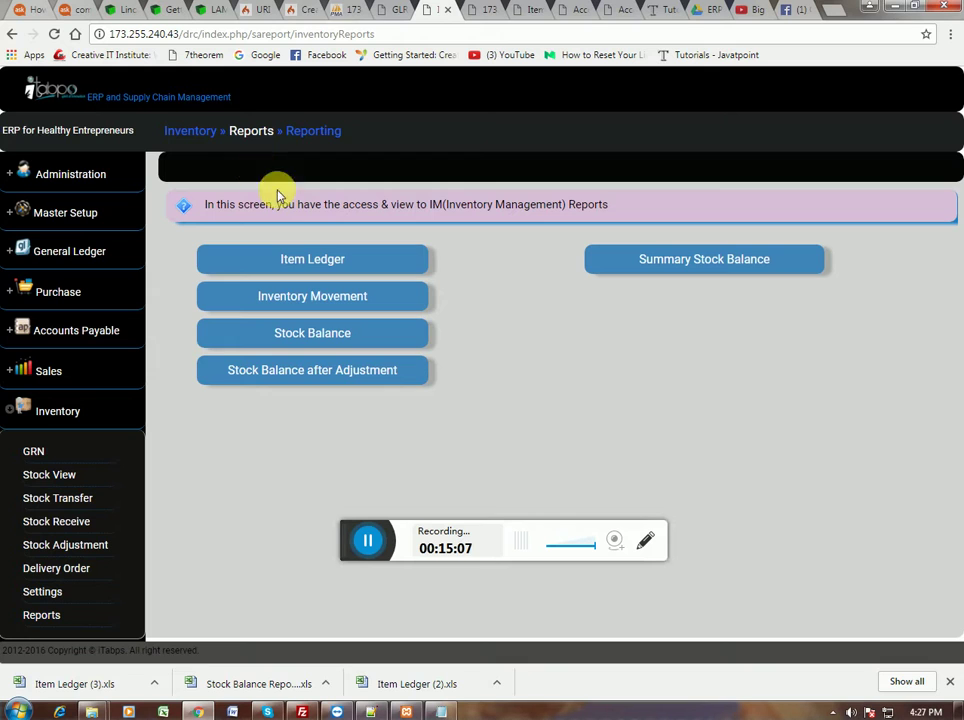
Generate the Stock Balance after Adjustment report for the Rajshahi zone branch as at 2017-07-03.
{"action": "left_click", "coordinate": [347, 372]}
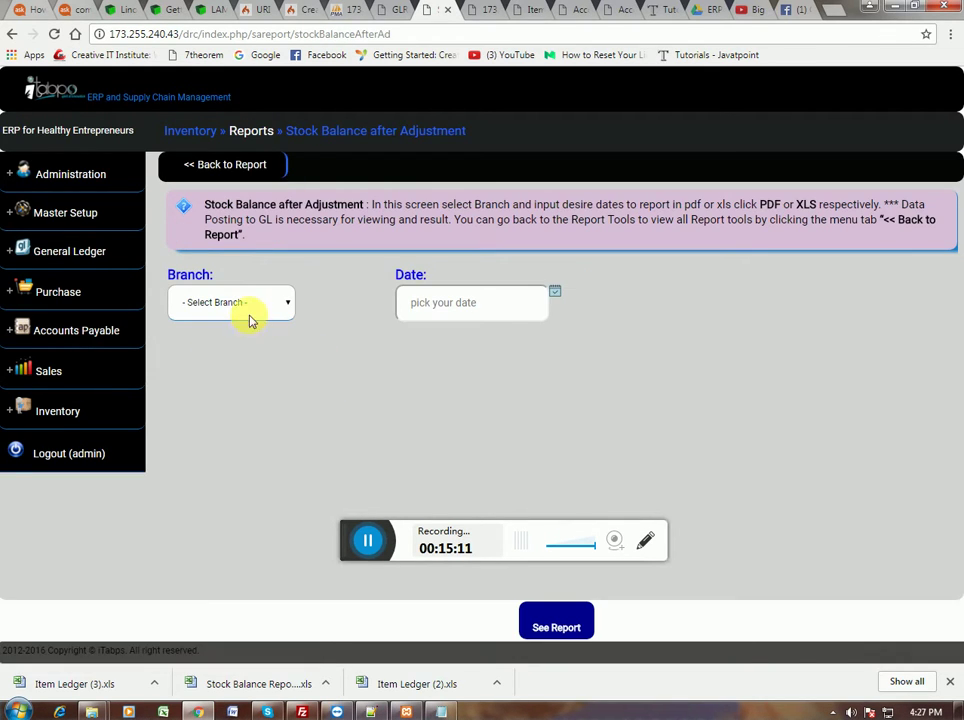
{"action": "left_click", "coordinate": [251, 318]}
{"action": "left_click", "coordinate": [290, 348]}
{"action": "left_click", "coordinate": [480, 323]}
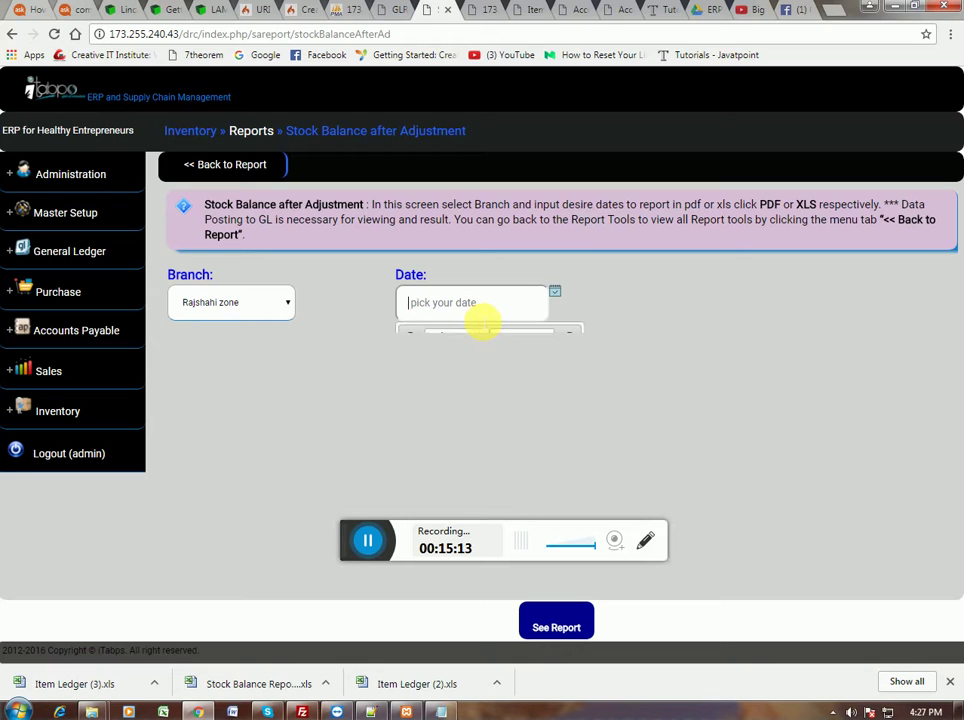
{"action": "left_click", "coordinate": [451, 411]}
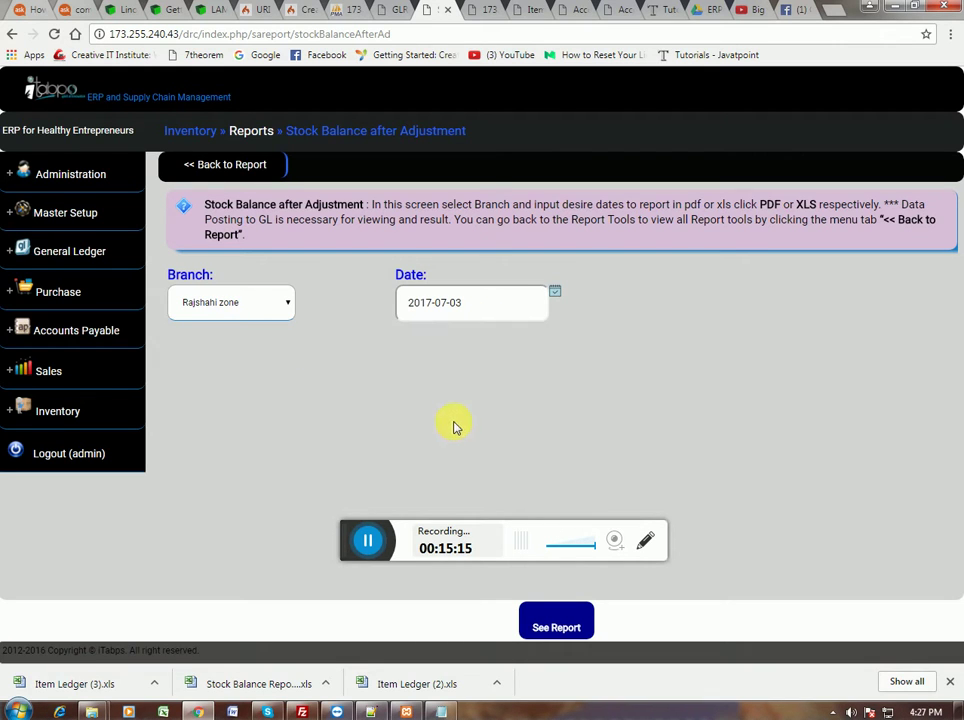
{"action": "left_click", "coordinate": [556, 625]}
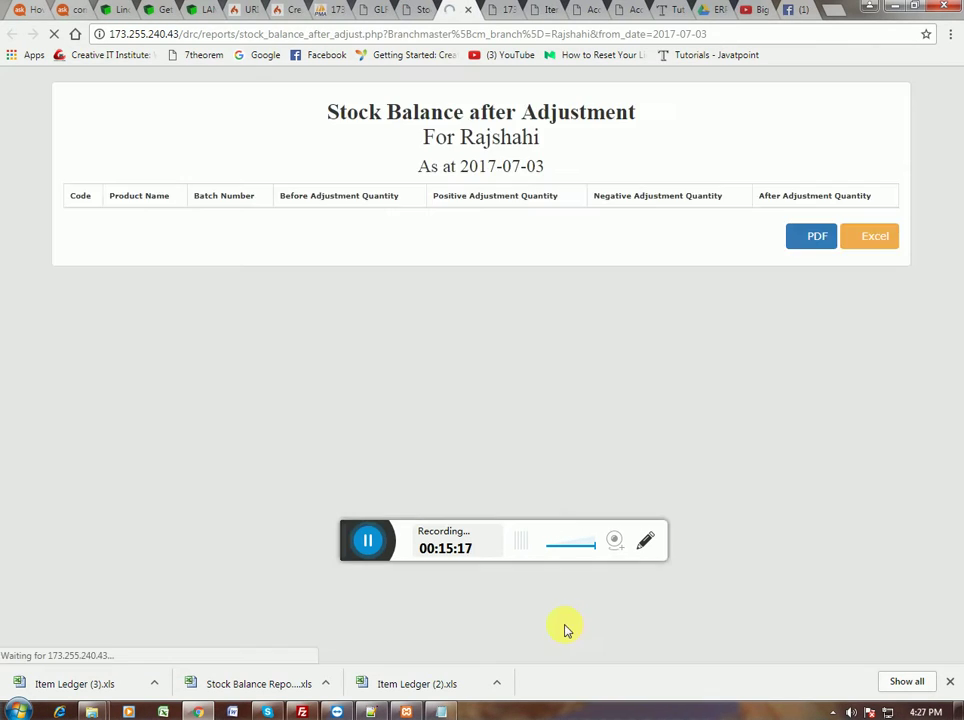